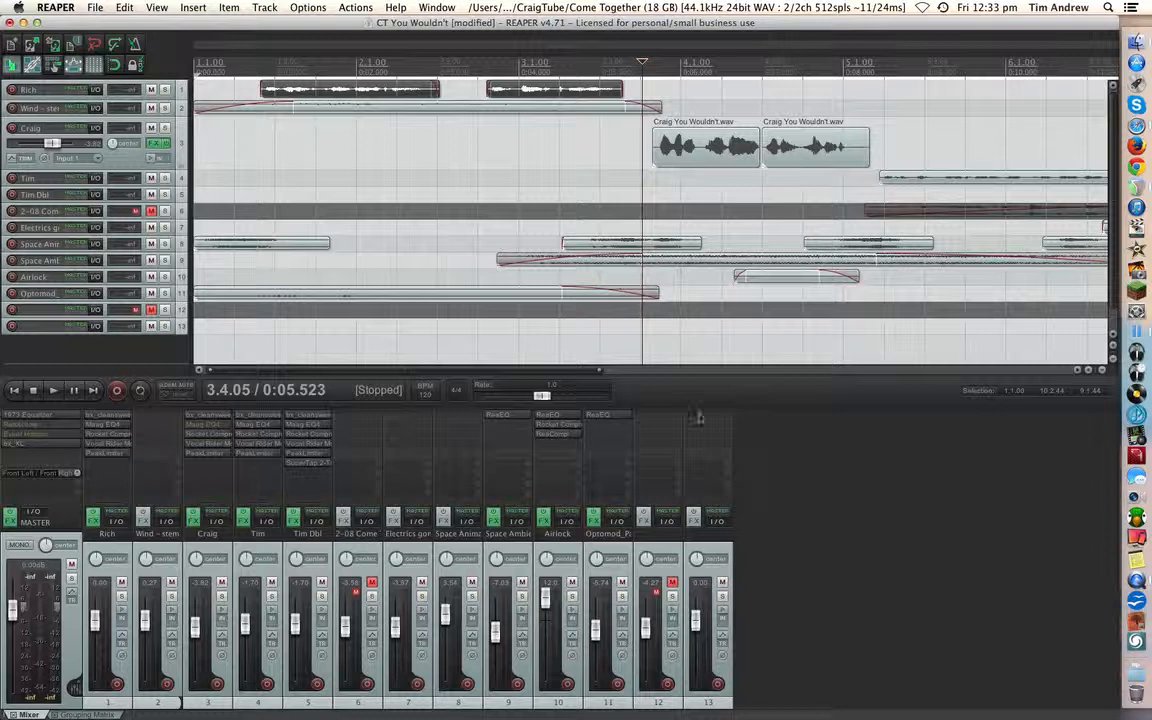
# - Solo track 3 and play its vocal clips from just before the first one
pyautogui.moveTo(600, 371); pyautogui.dragTo(797, 391)
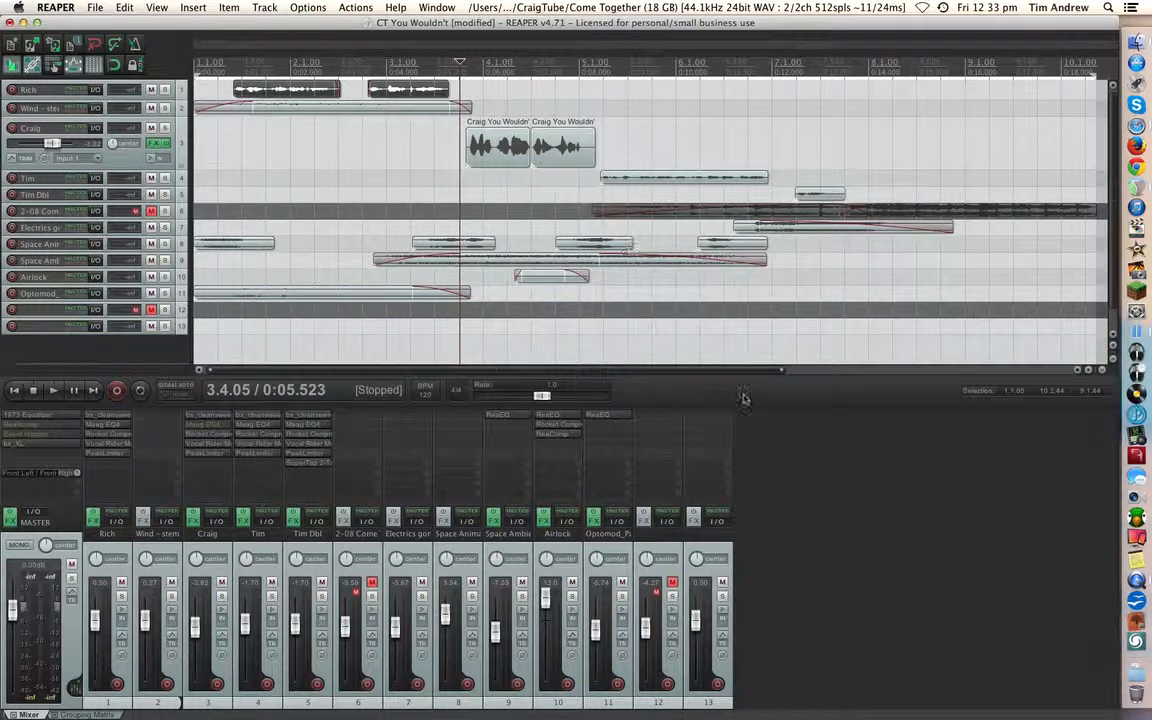
pyautogui.press('Home')
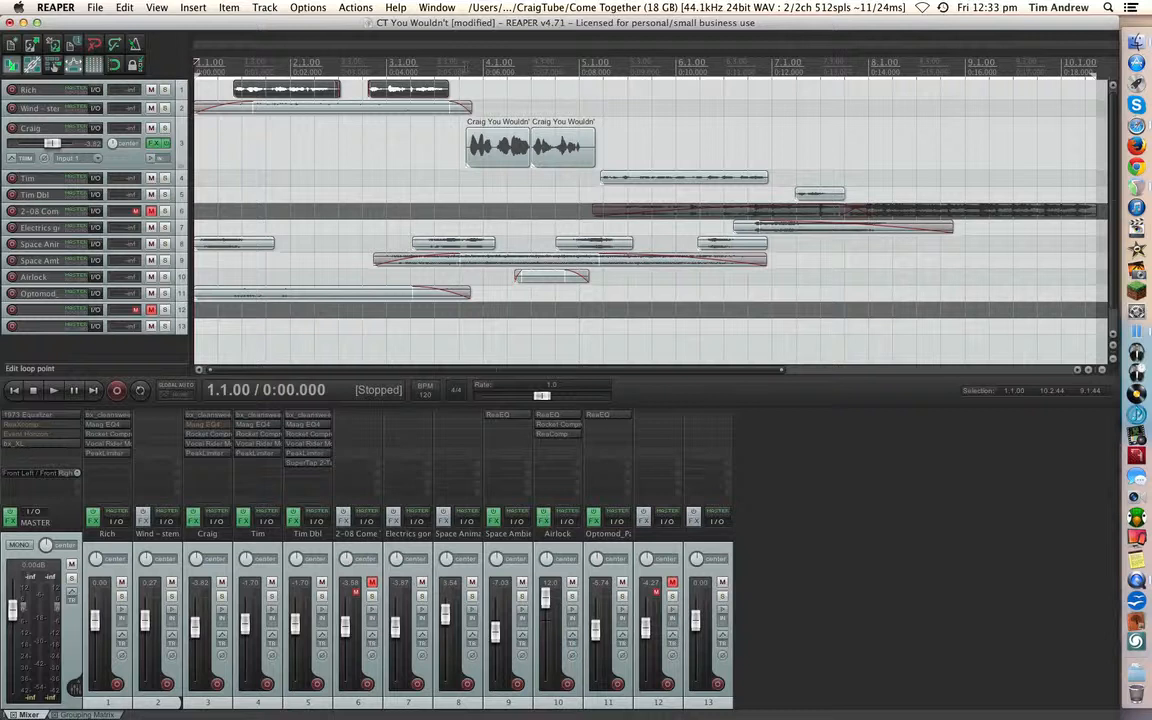
pyautogui.click(165, 128)
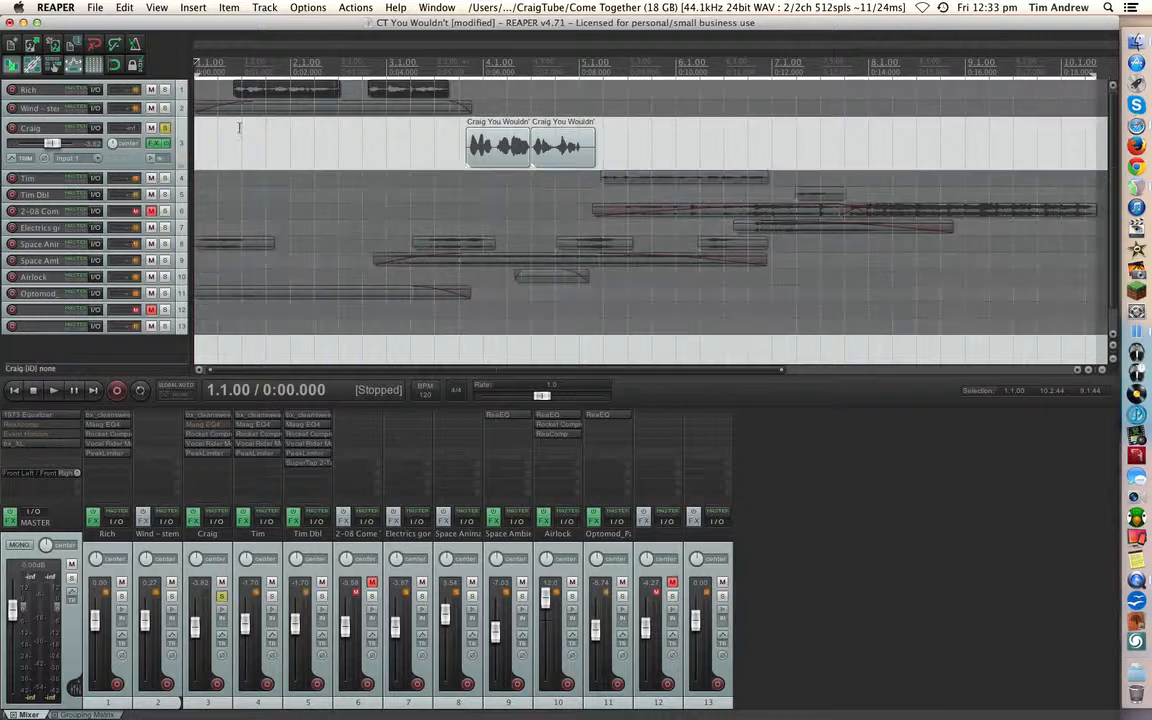
pyautogui.click(456, 76)
pyautogui.press('space')
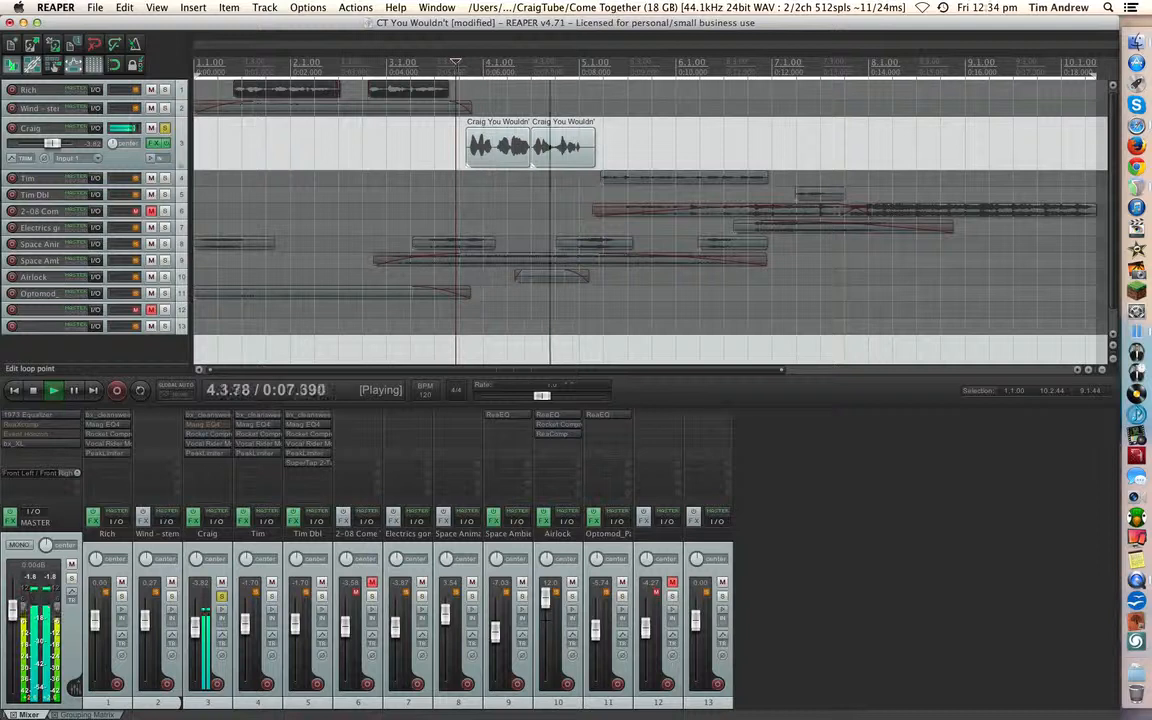
pyautogui.press('space')
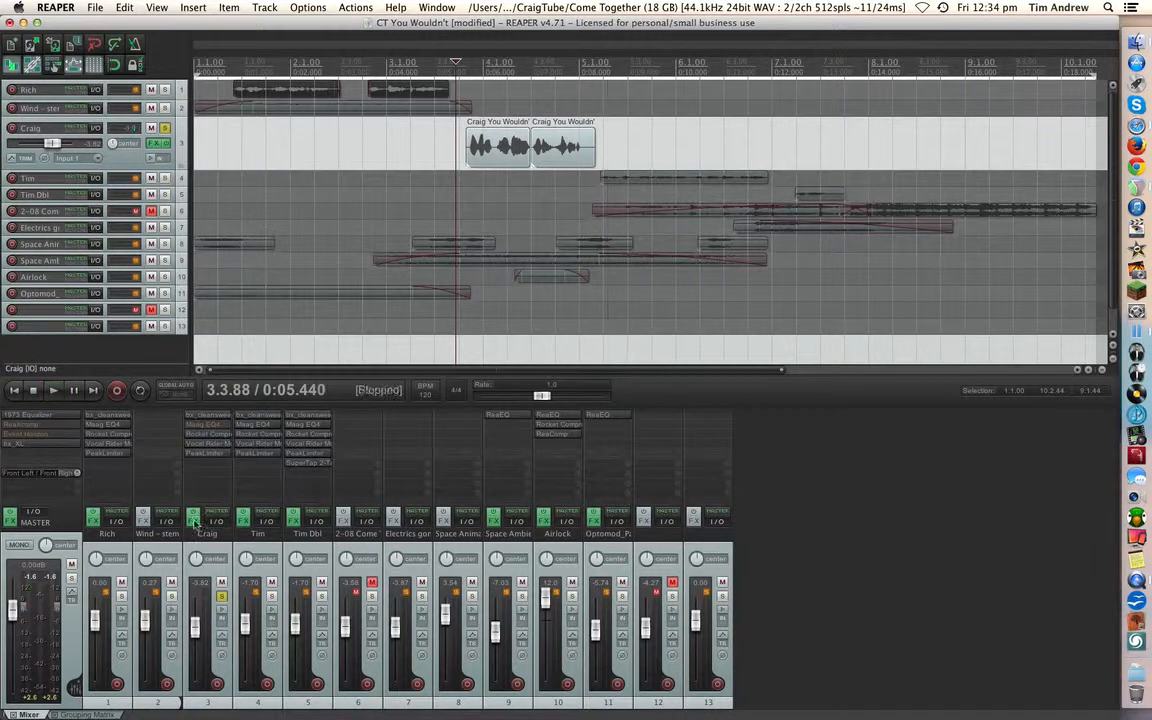
# - Review the bx_cleansweep V2, Rocket Compressor, Vocal Rider Mono and AUPeakLimiter settings in track 3's effects chain
pyautogui.click(195, 520)
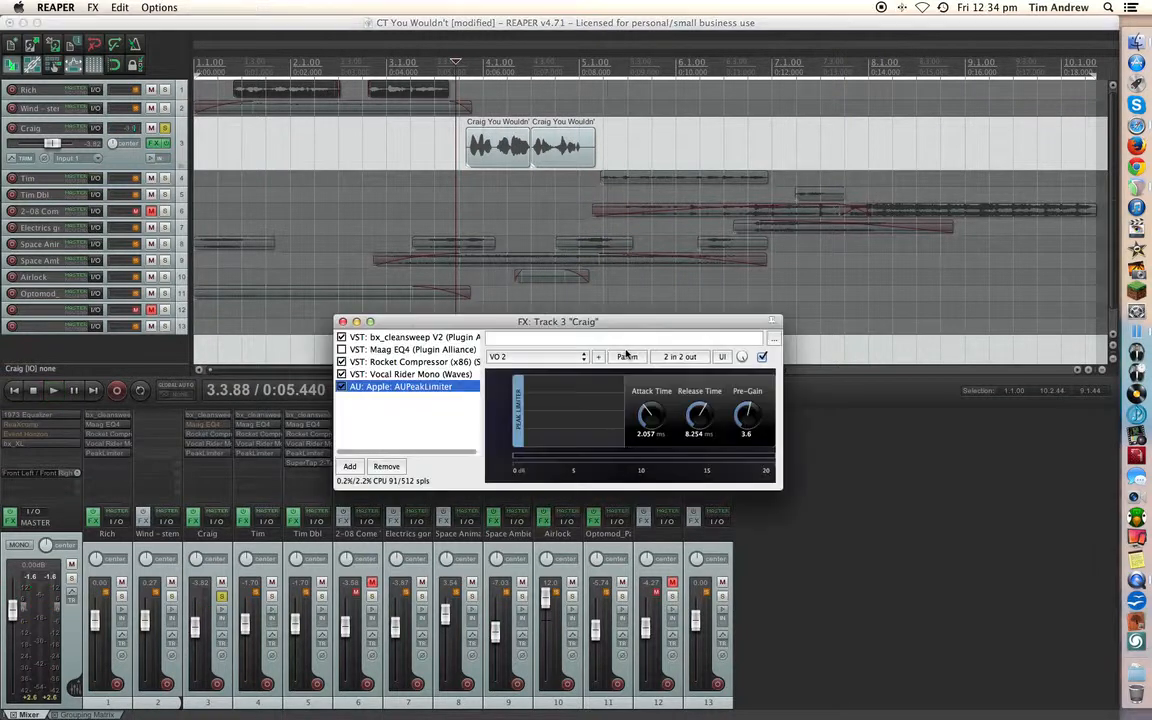
pyautogui.click(403, 338)
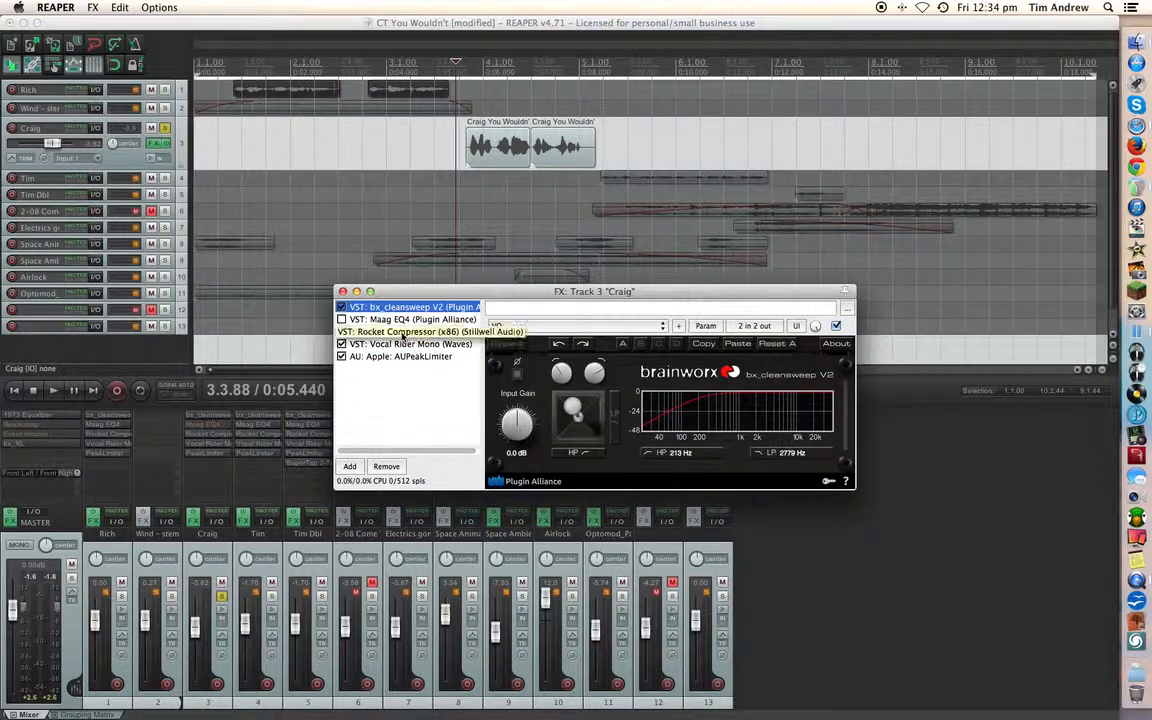
pyautogui.click(392, 333)
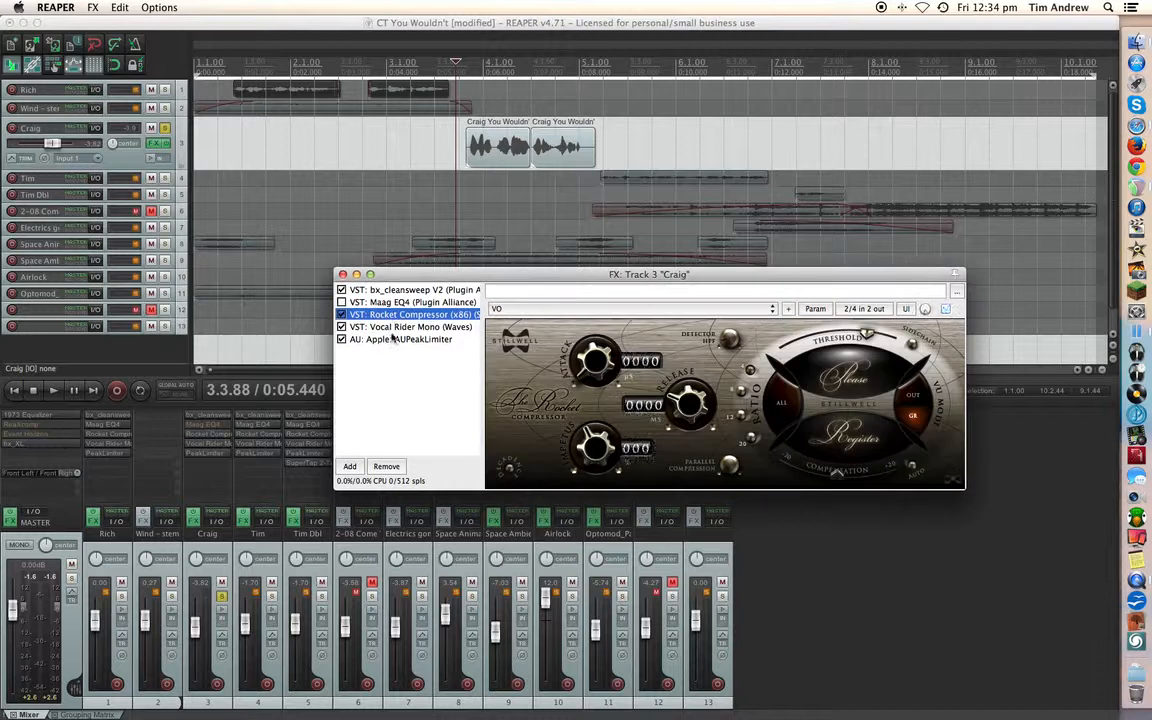
pyautogui.click(391, 328)
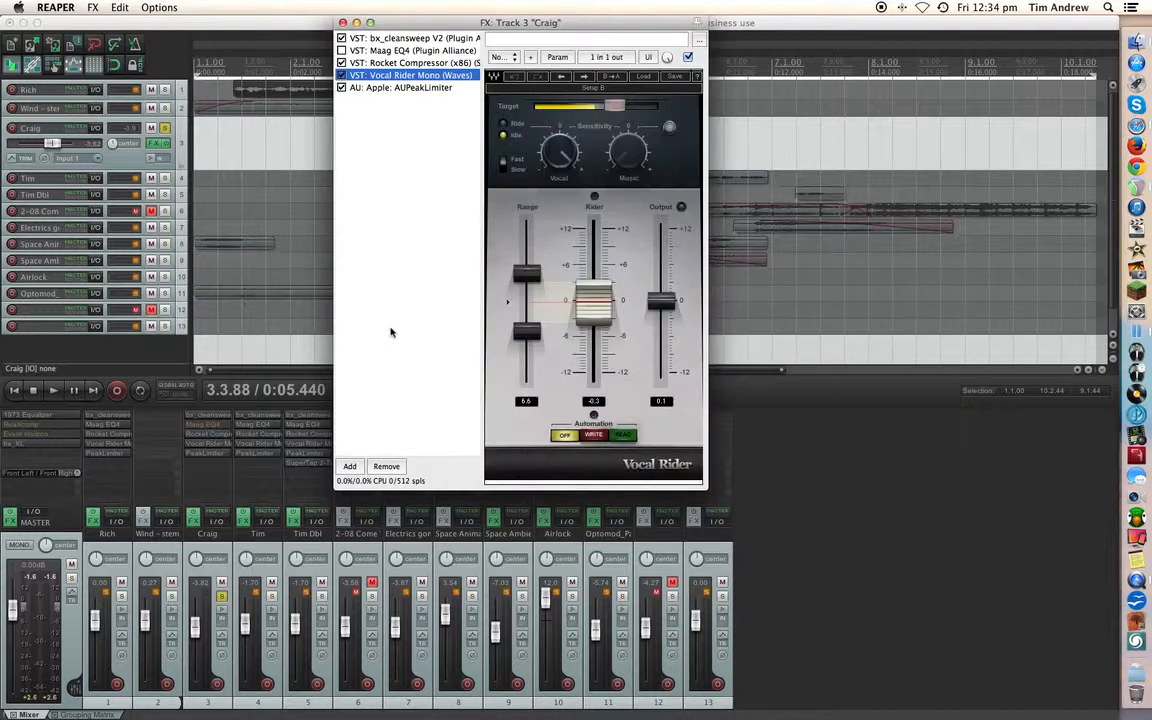
pyautogui.click(397, 88)
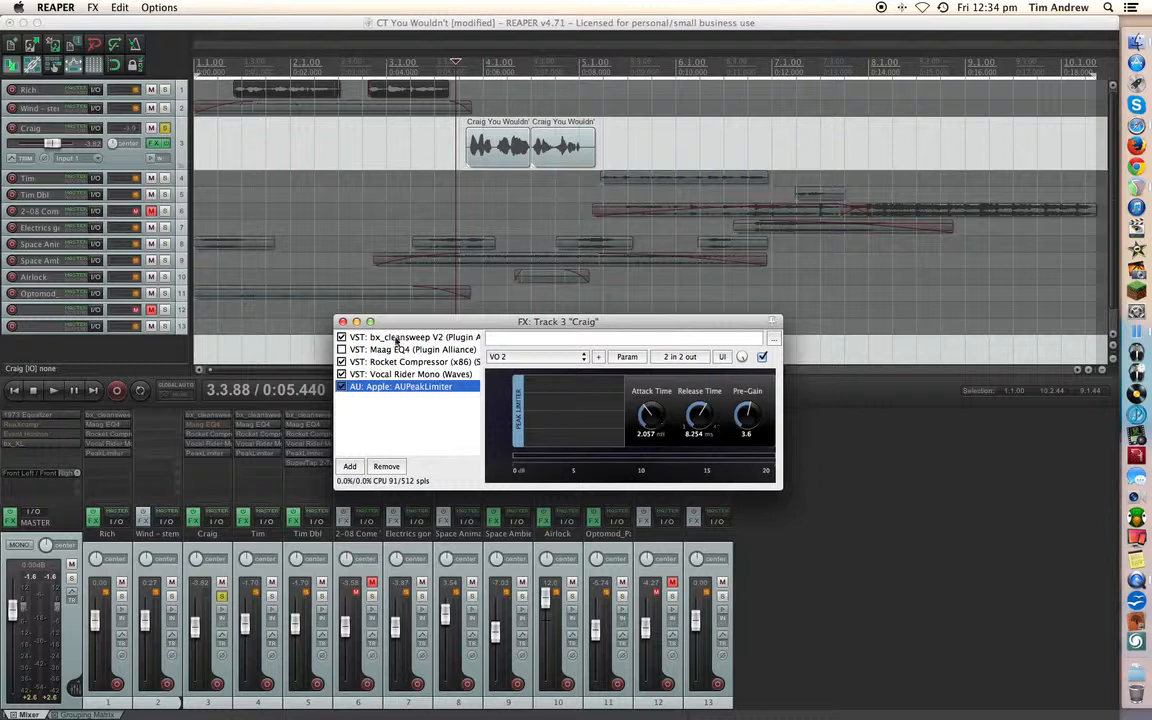
pyautogui.click(343, 322)
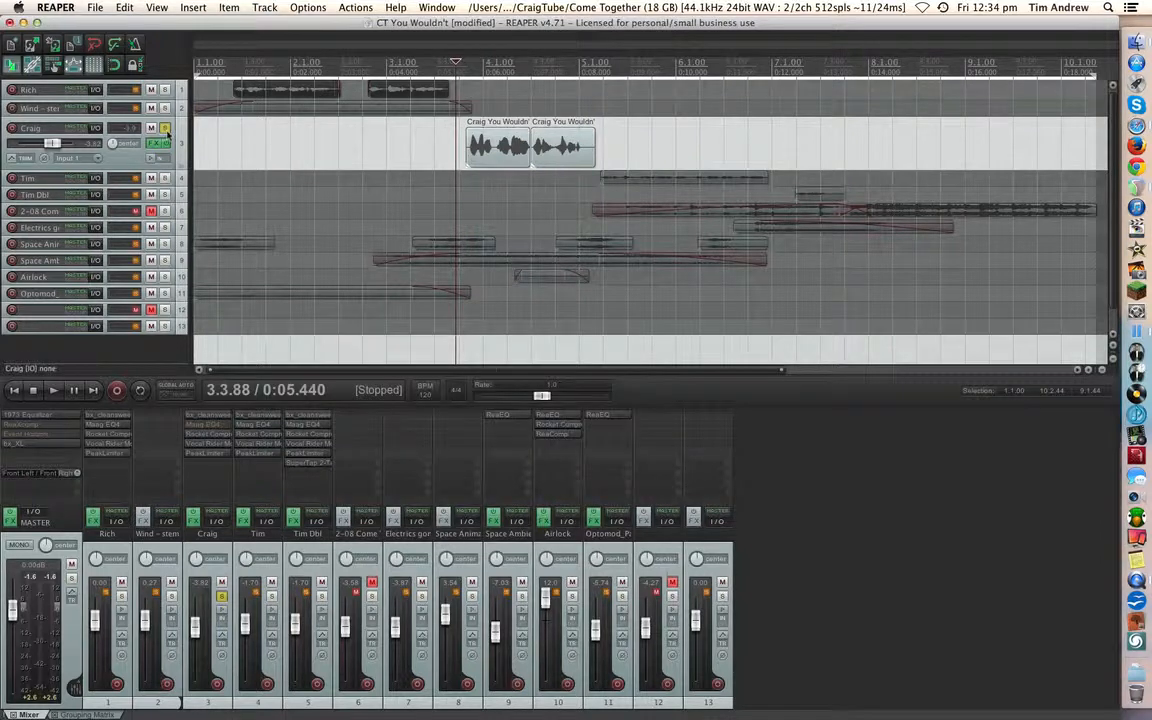
# - Unsolo track 3 and play the full mix from the start of the project
pyautogui.click(165, 128)
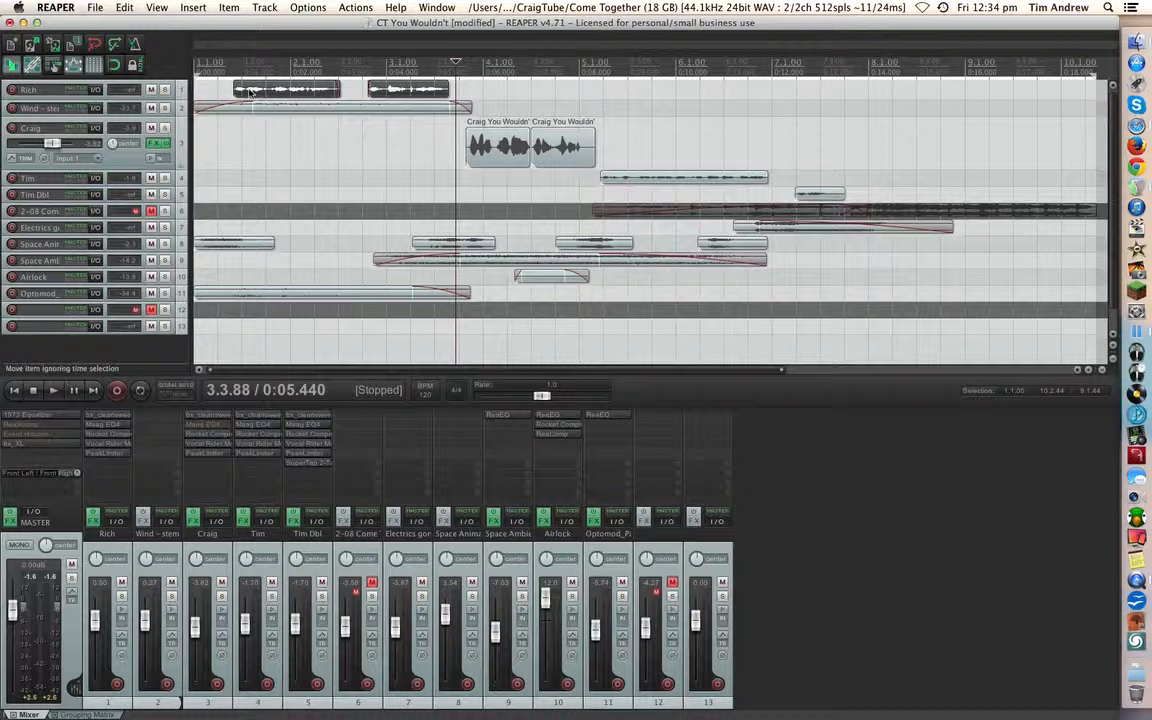
pyautogui.press('Home')
pyautogui.press('space')
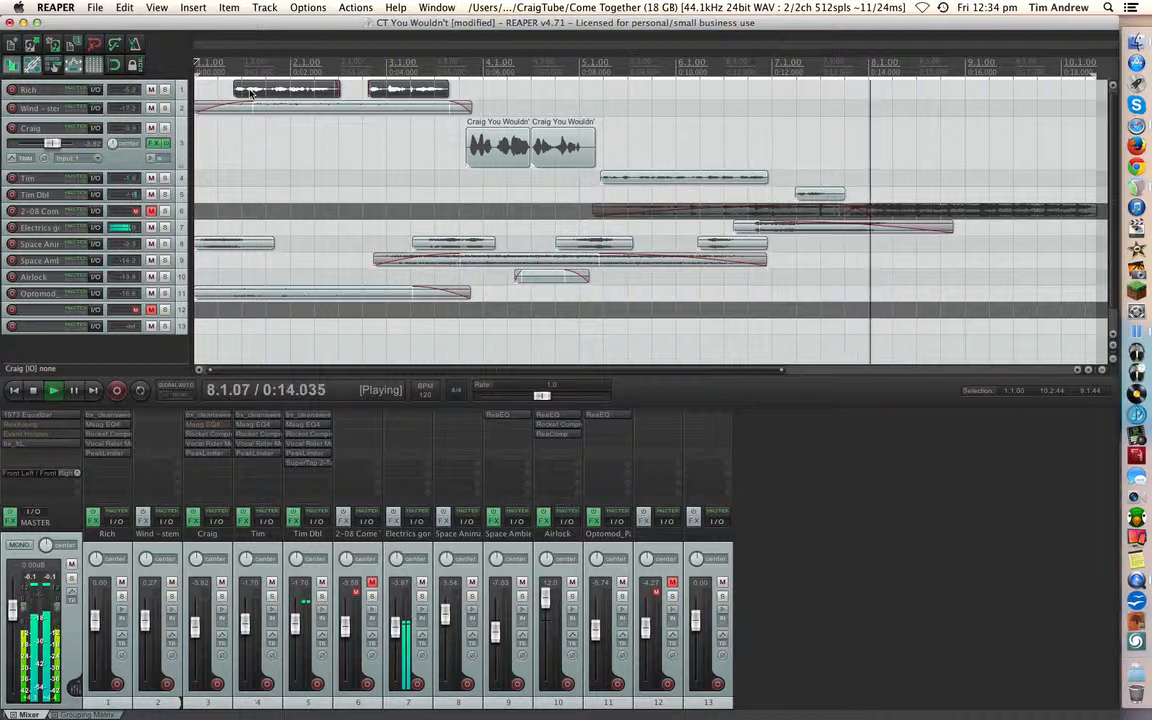
pyautogui.press('space')
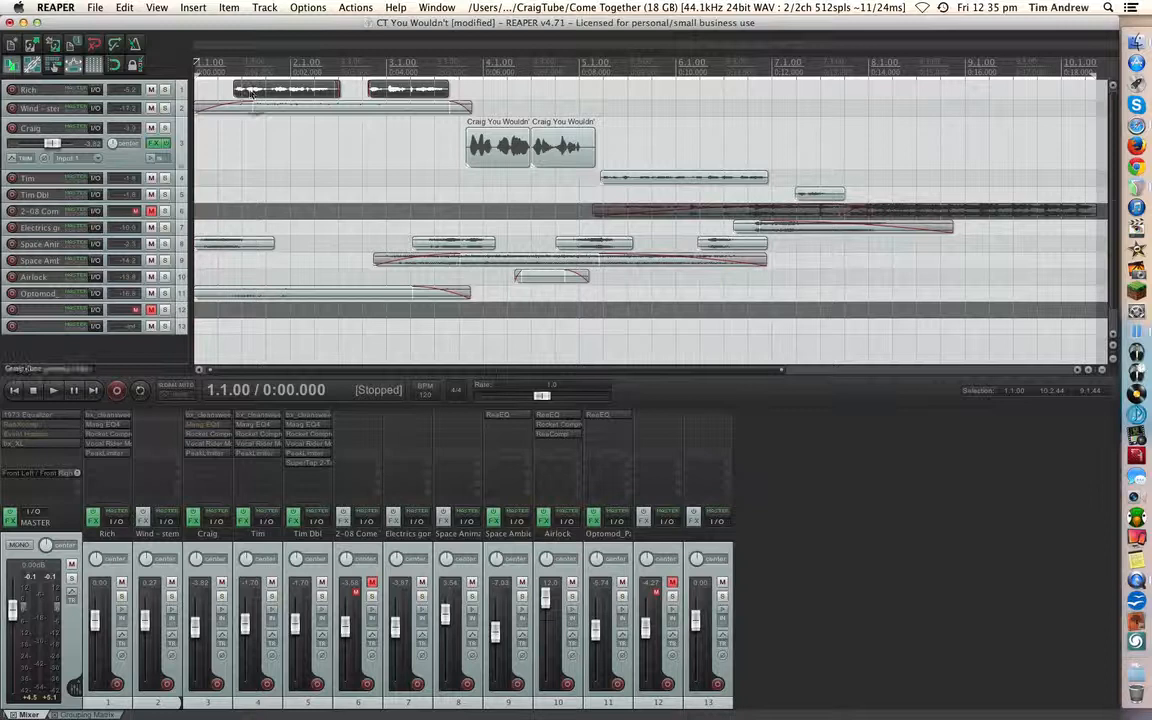
# - Duplicate vocal track 3 and pull the duplicate's volume all the way down to -inf dB
pyautogui.click(181, 140)
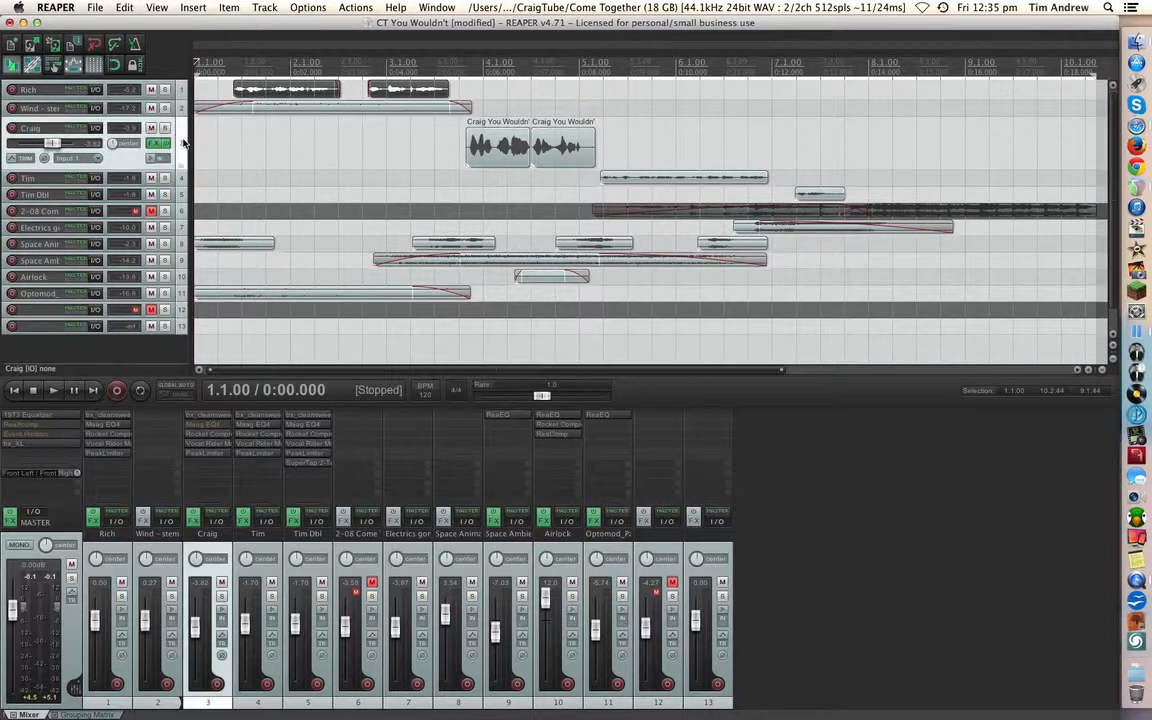
pyautogui.rightClick(185, 143)
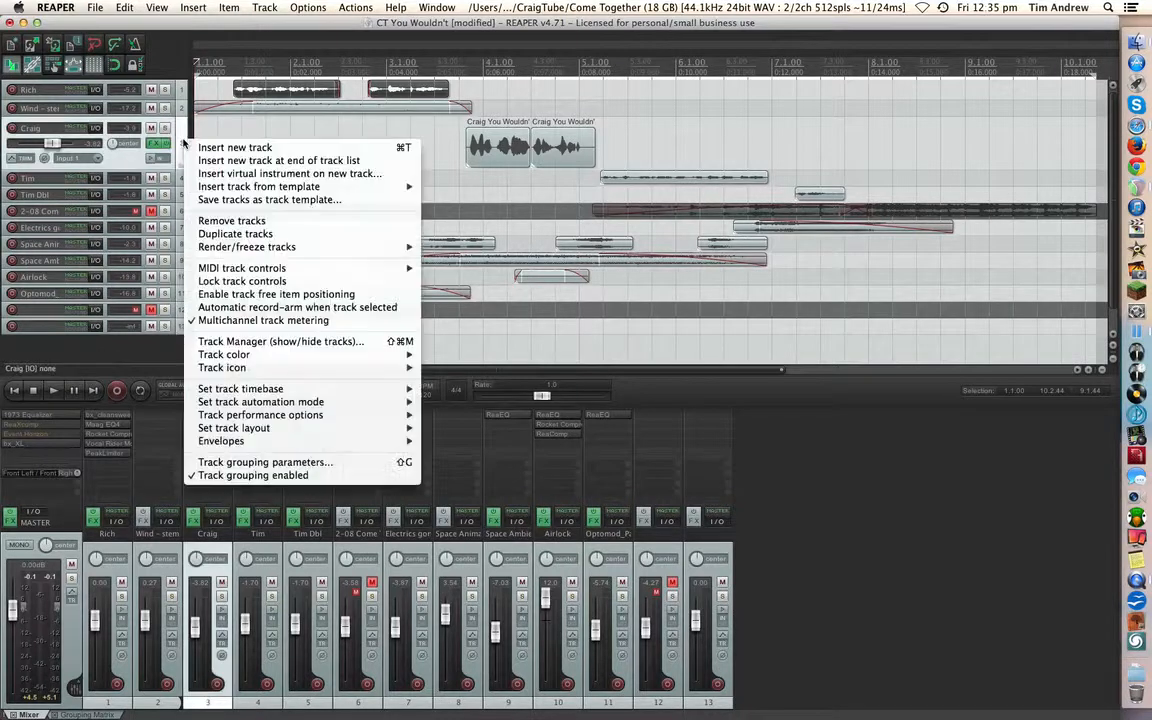
pyautogui.click(217, 234)
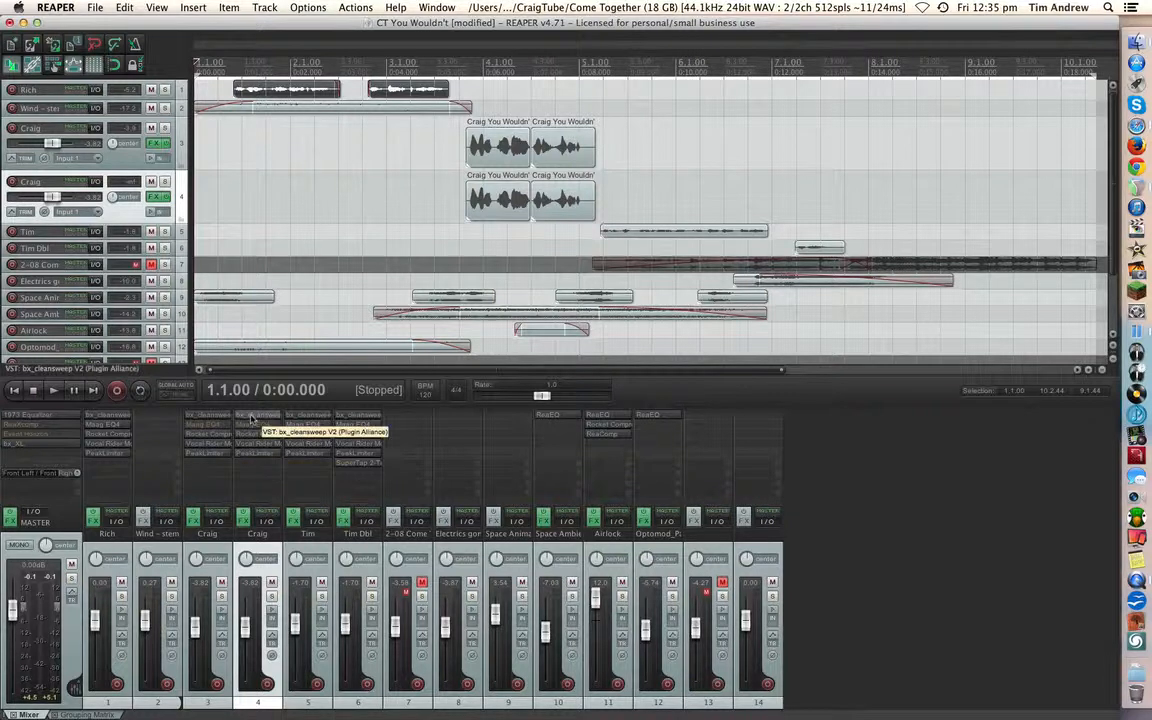
pyautogui.moveTo(244, 626); pyautogui.dragTo(245, 688)
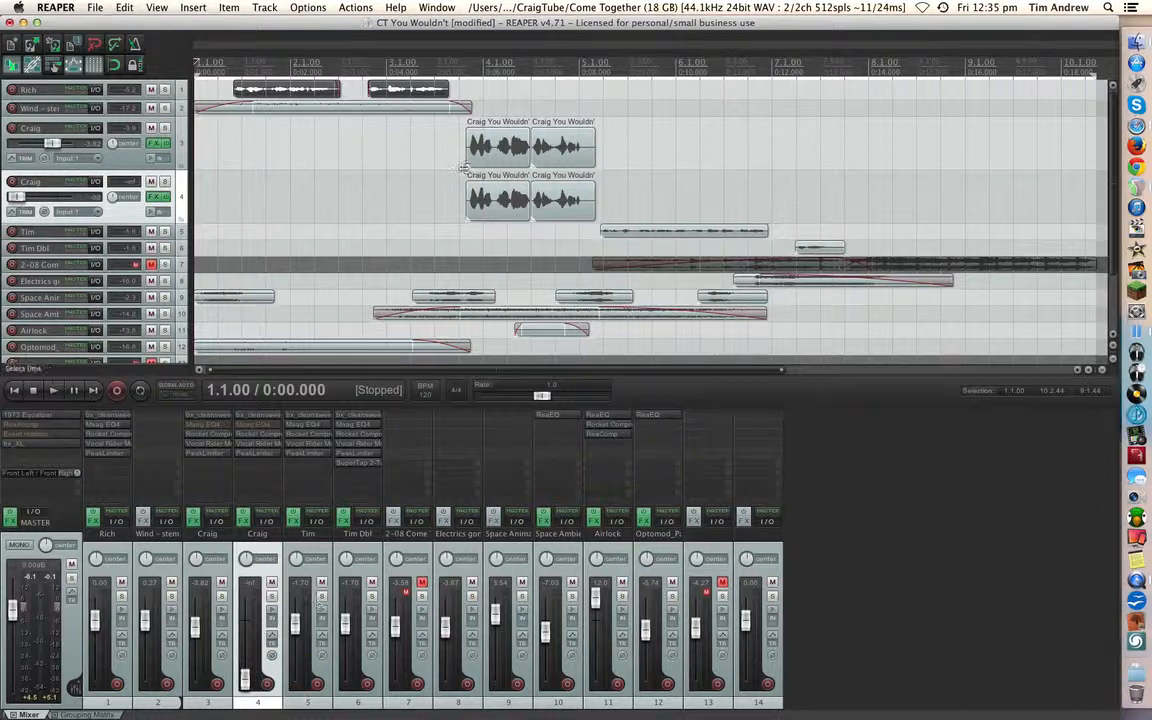
# - Play the doubled vocal section and raise the duplicate track 4's volume to about -8.05 dB
pyautogui.click(462, 84)
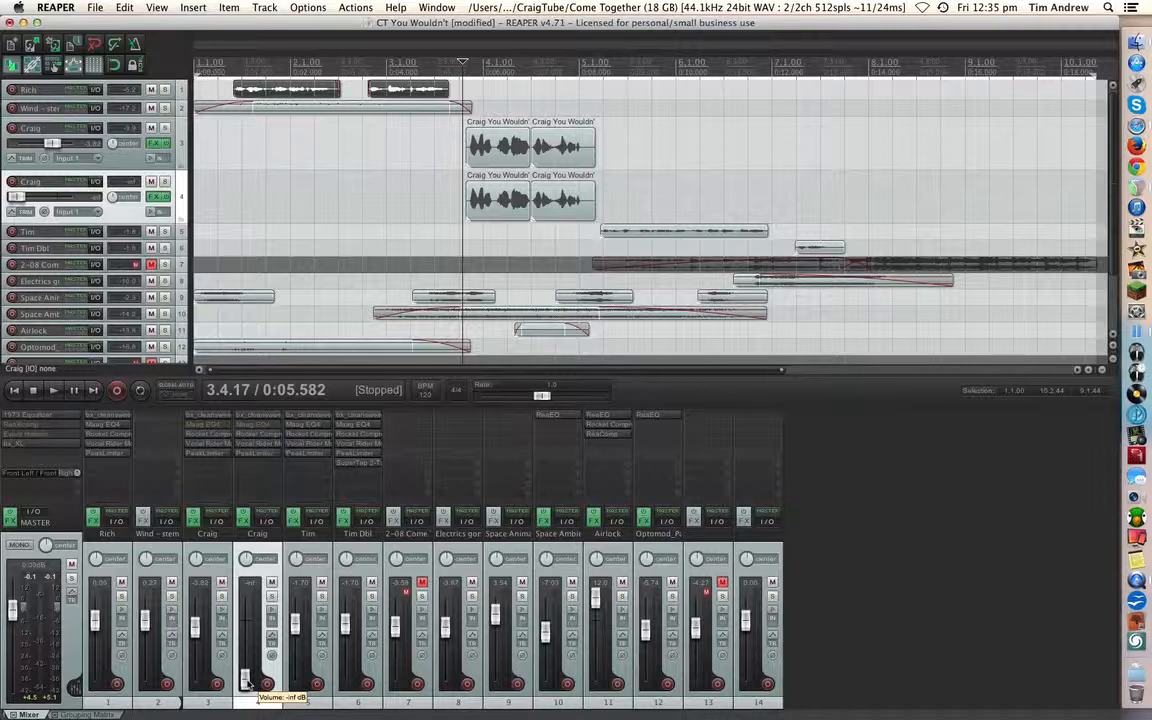
pyautogui.press('space')
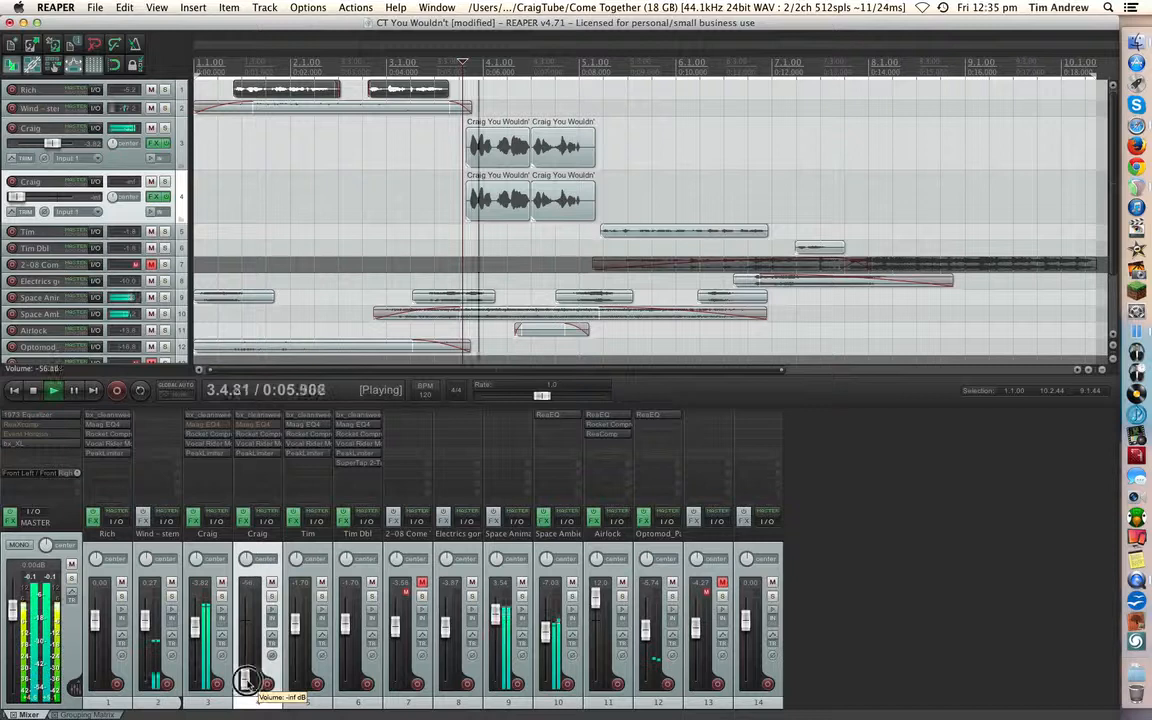
pyautogui.moveTo(245, 682); pyautogui.dragTo(250, 631)
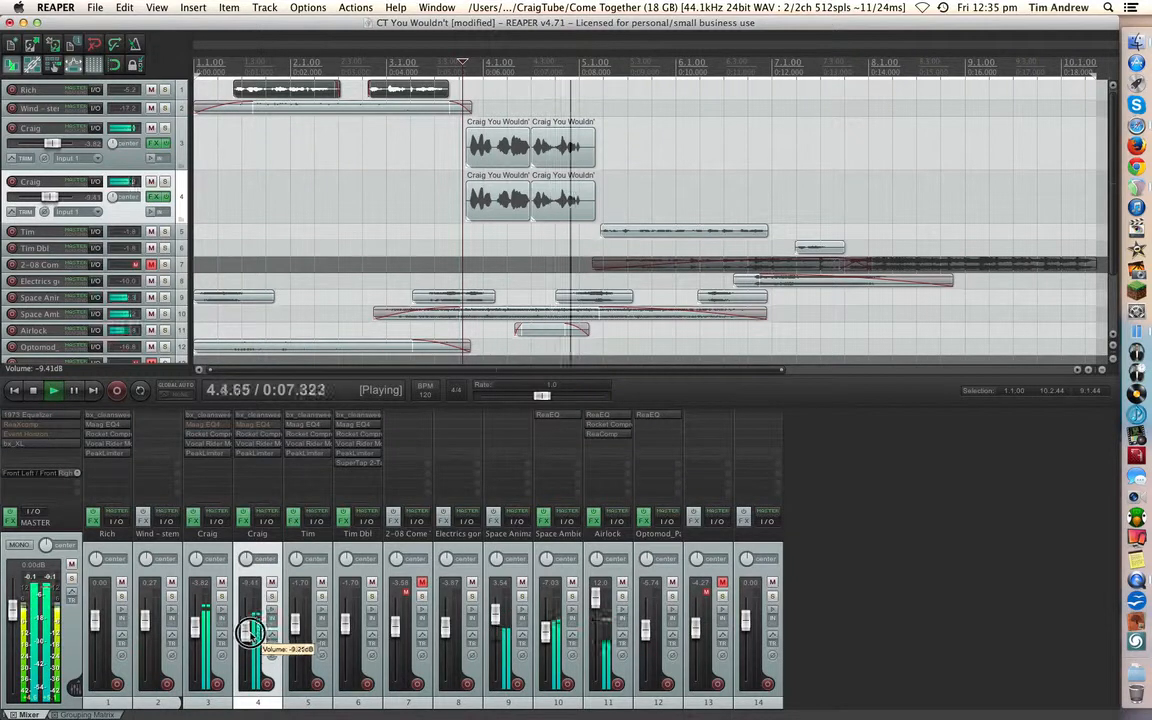
pyautogui.press('space')
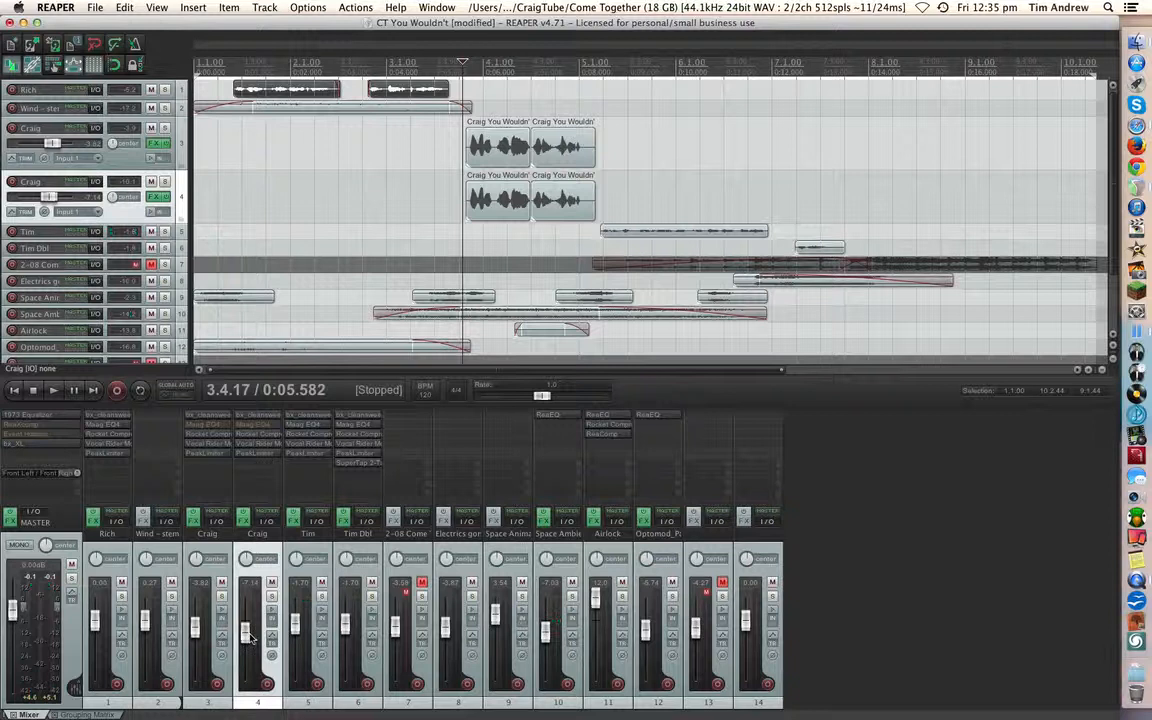
pyautogui.click(247, 633)
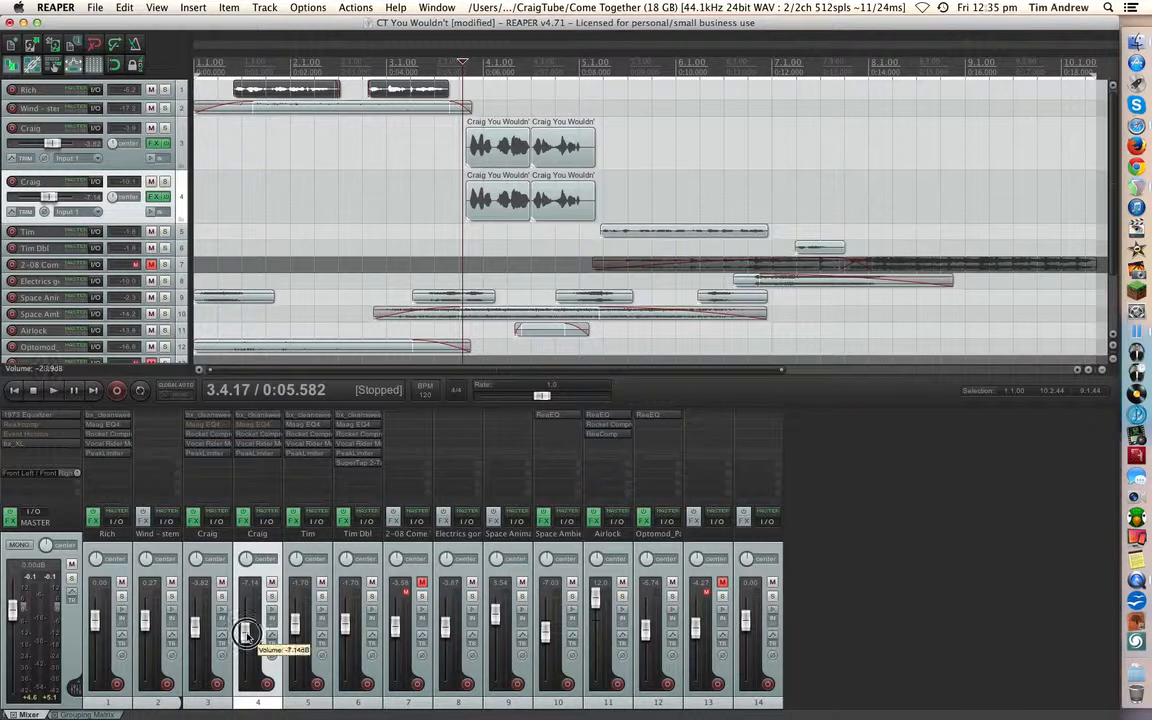
pyautogui.moveTo(246, 632); pyautogui.dragTo(245, 634)
pyautogui.press('space')
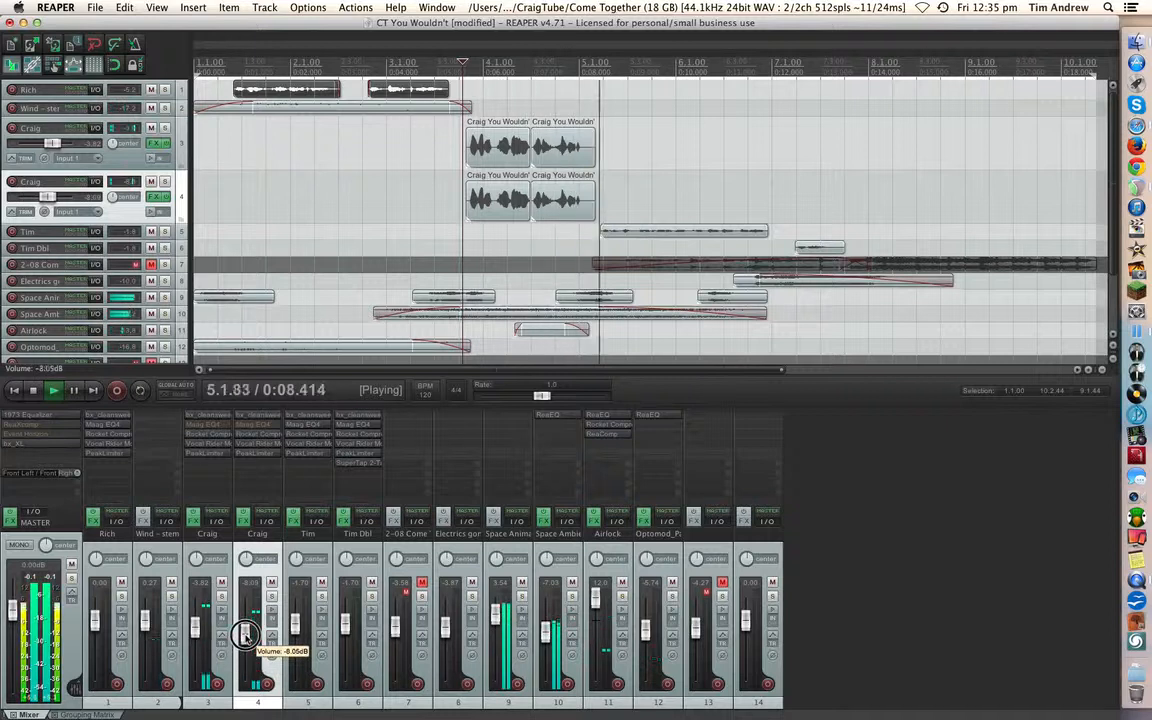
pyautogui.press('space')
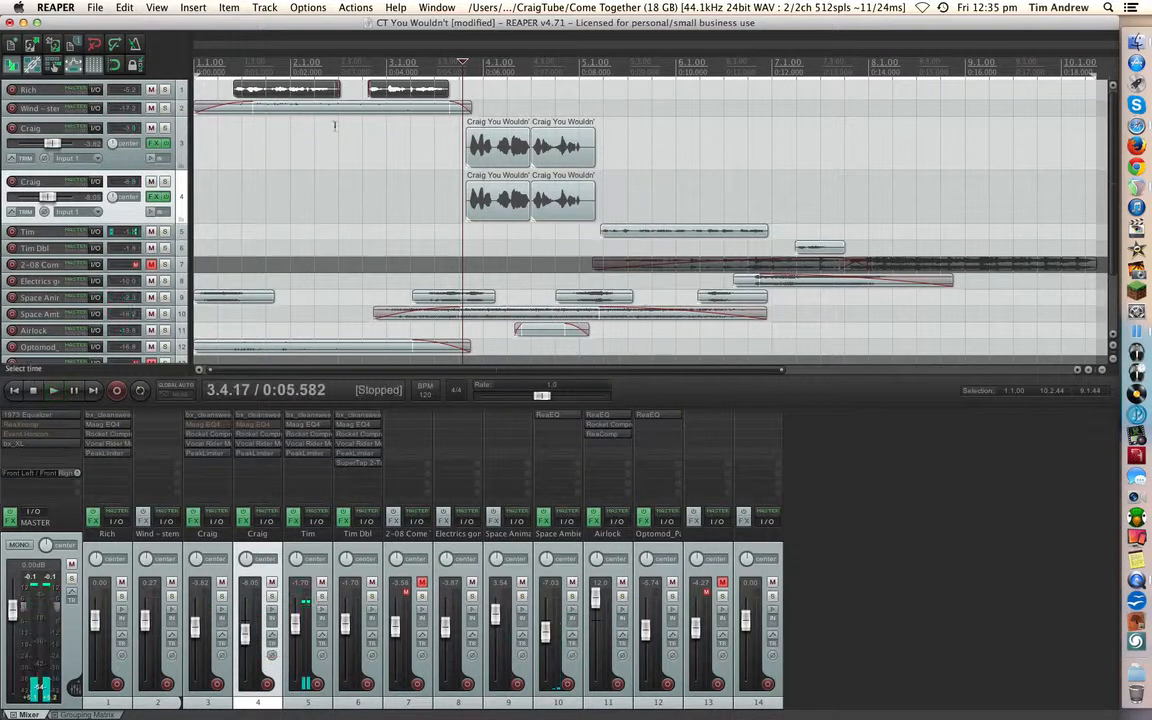
# - Play the mix from the start of track 1's second clip to judge the doubled vocal in context
pyautogui.click(367, 69)
pyautogui.press('space')
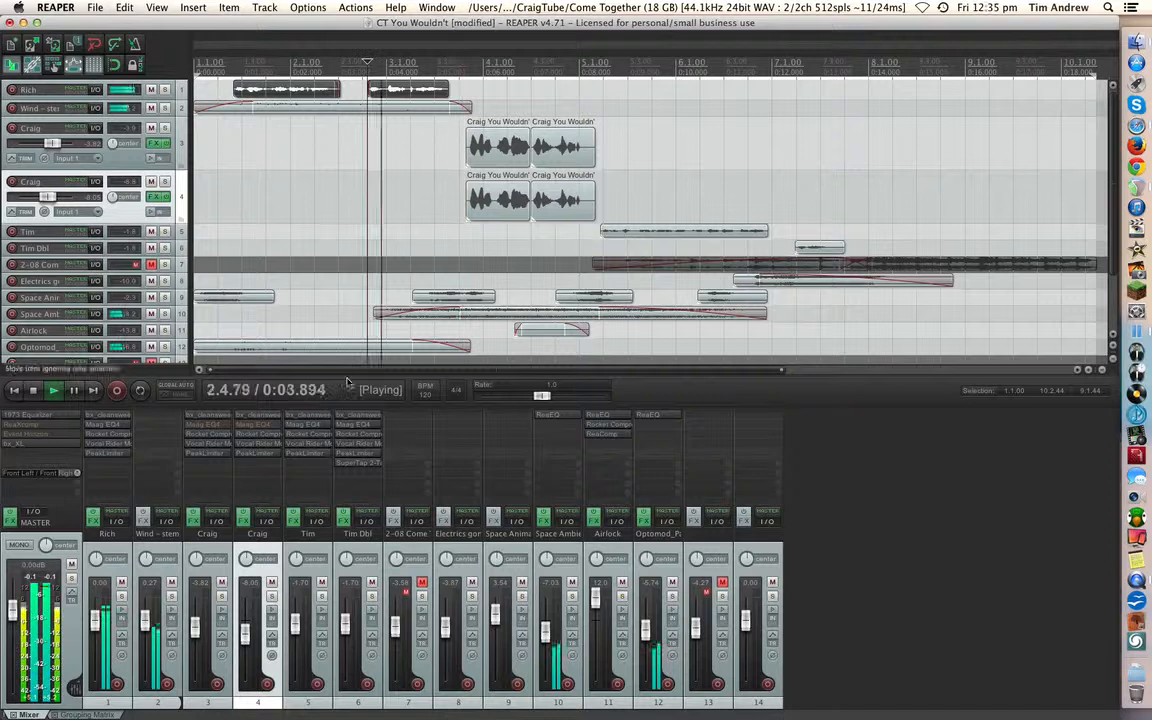
pyautogui.moveTo(246, 636)
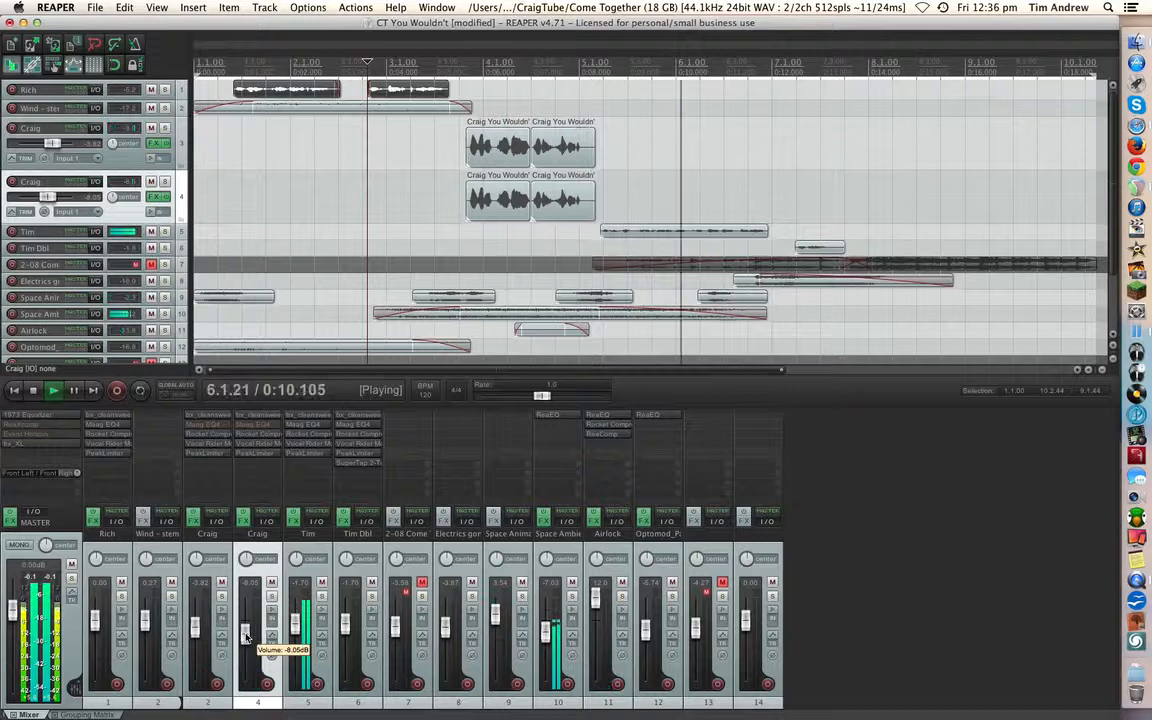
pyautogui.press('space')
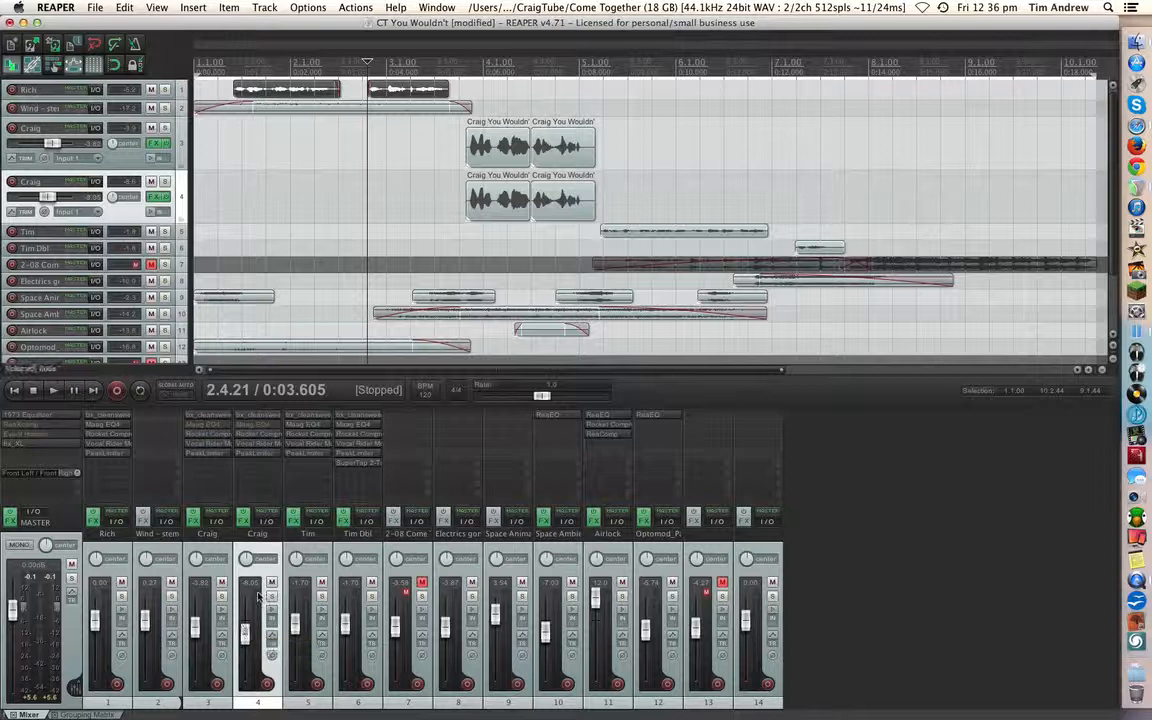
# - Raise the AUPeakLimiter pre-gain on duplicate track 4 to 14 while auditioning the vocal section
pyautogui.click(255, 453)
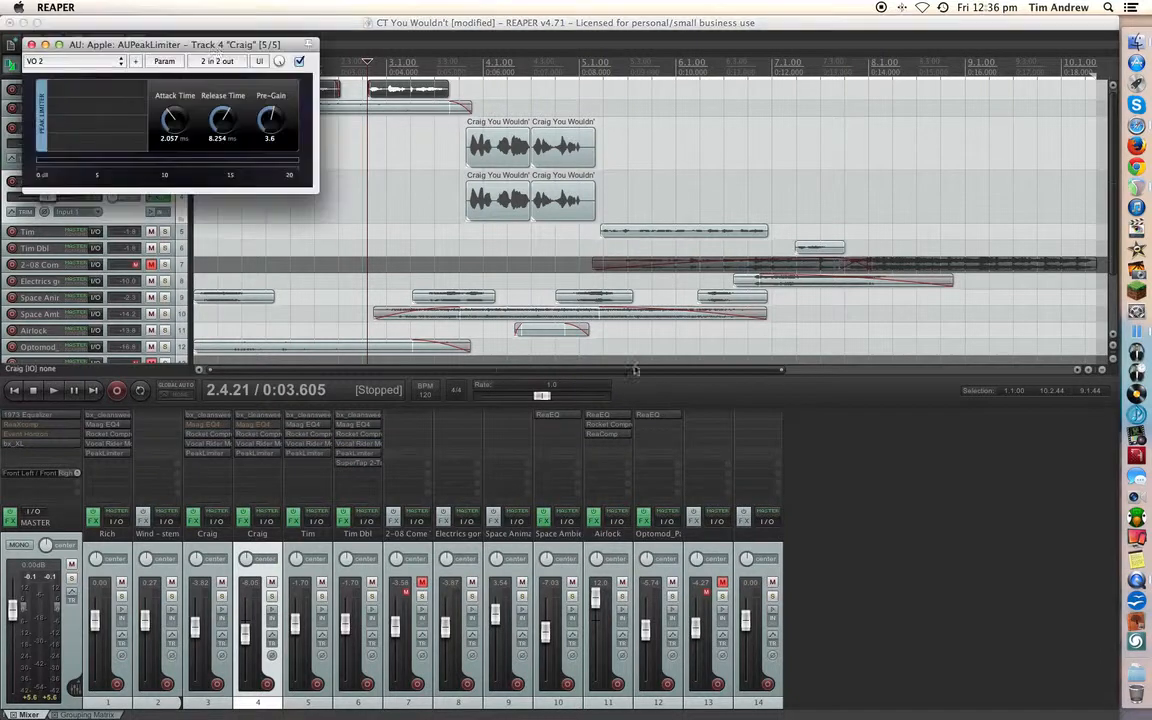
pyautogui.moveTo(210, 45); pyautogui.dragTo(666, 266)
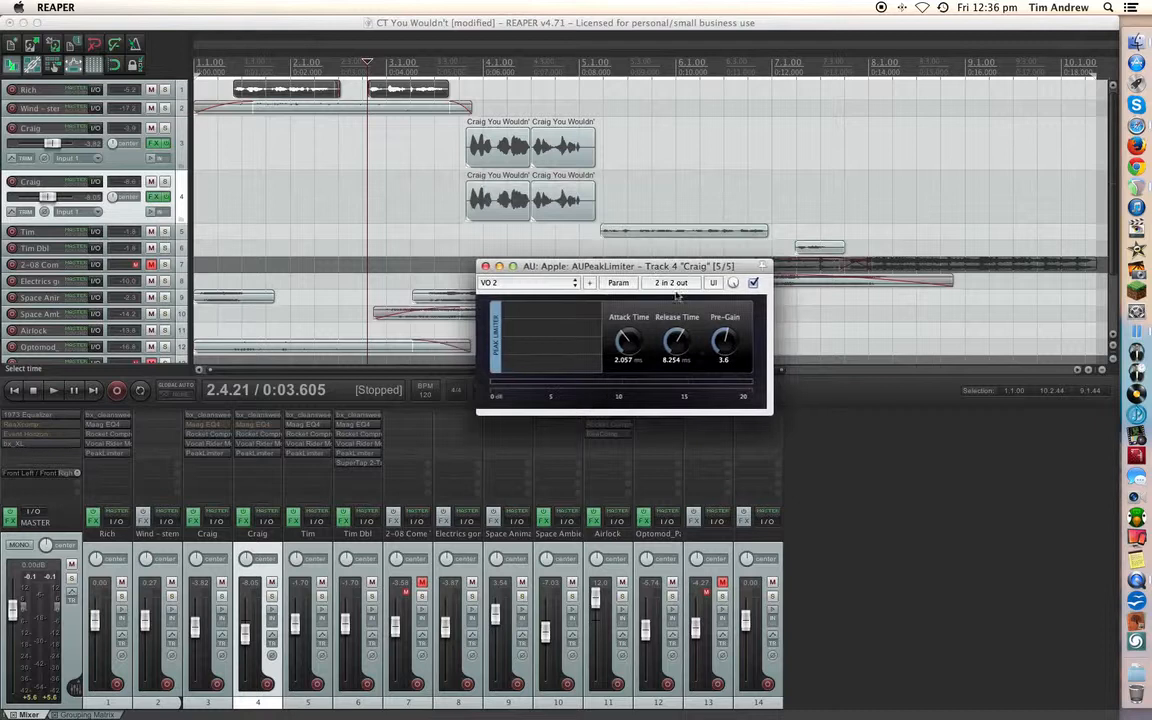
pyautogui.press('space')
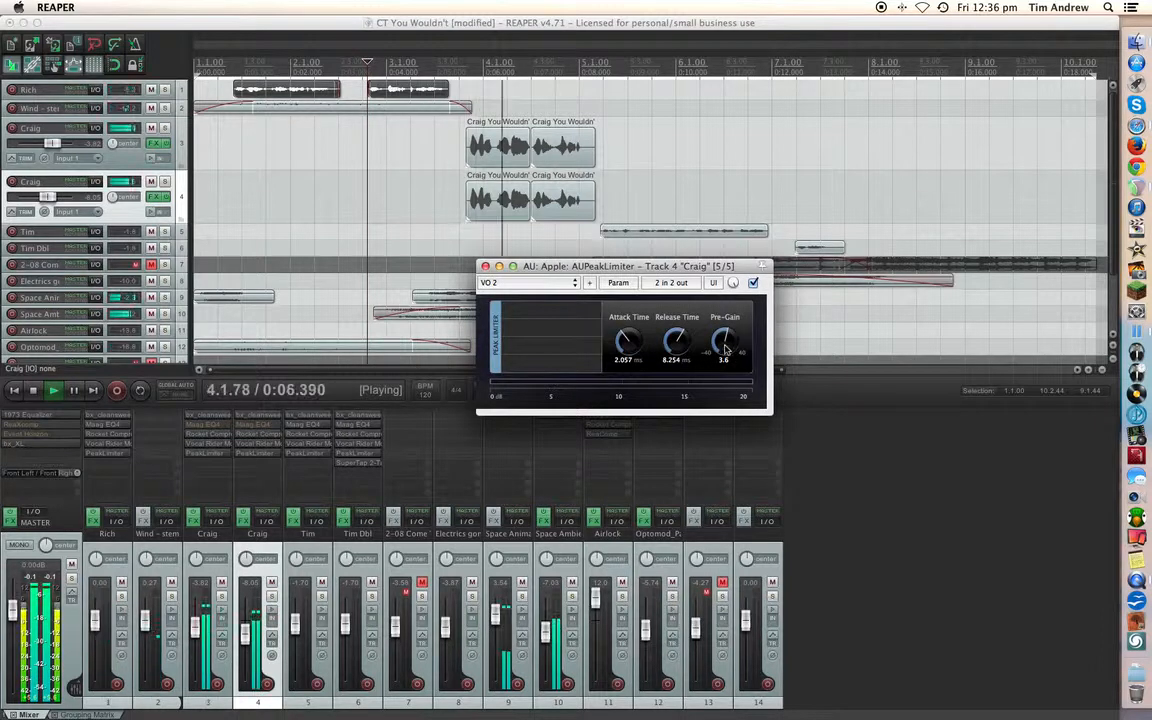
pyautogui.moveTo(724, 348); pyautogui.dragTo(728, 325)
pyautogui.press('space')
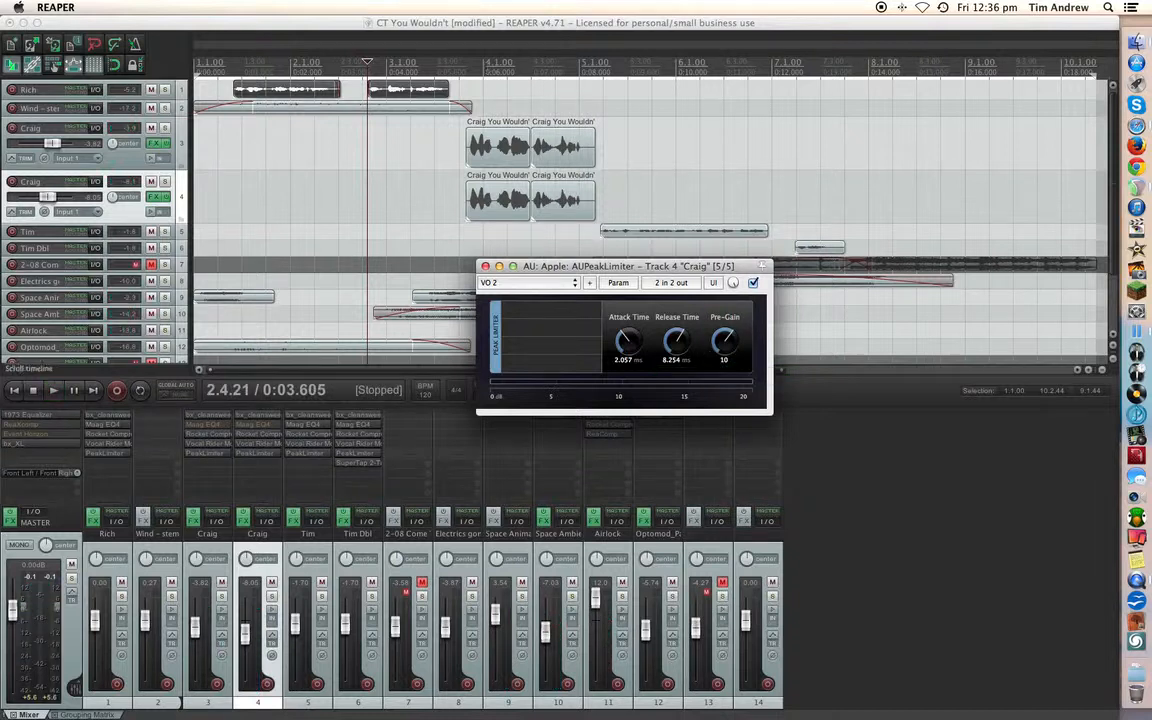
pyautogui.click(464, 199)
pyautogui.press('space')
pyautogui.moveTo(726, 343); pyautogui.dragTo(725, 343)
pyautogui.press('space')
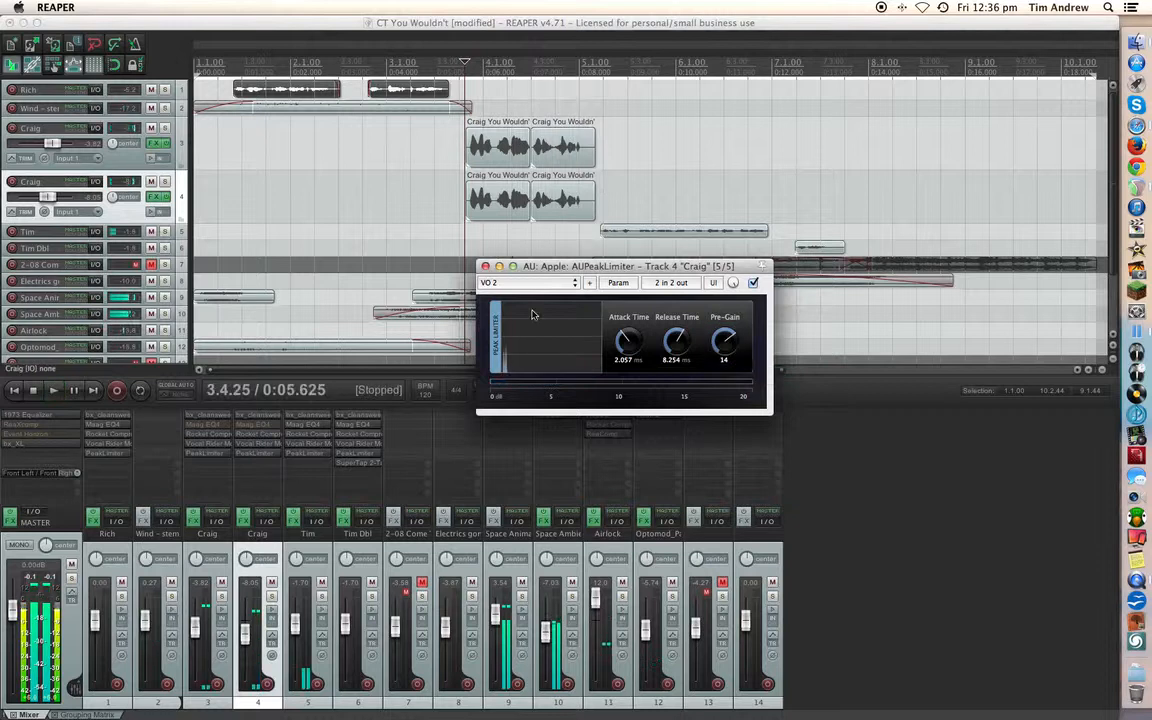
pyautogui.click(485, 267)
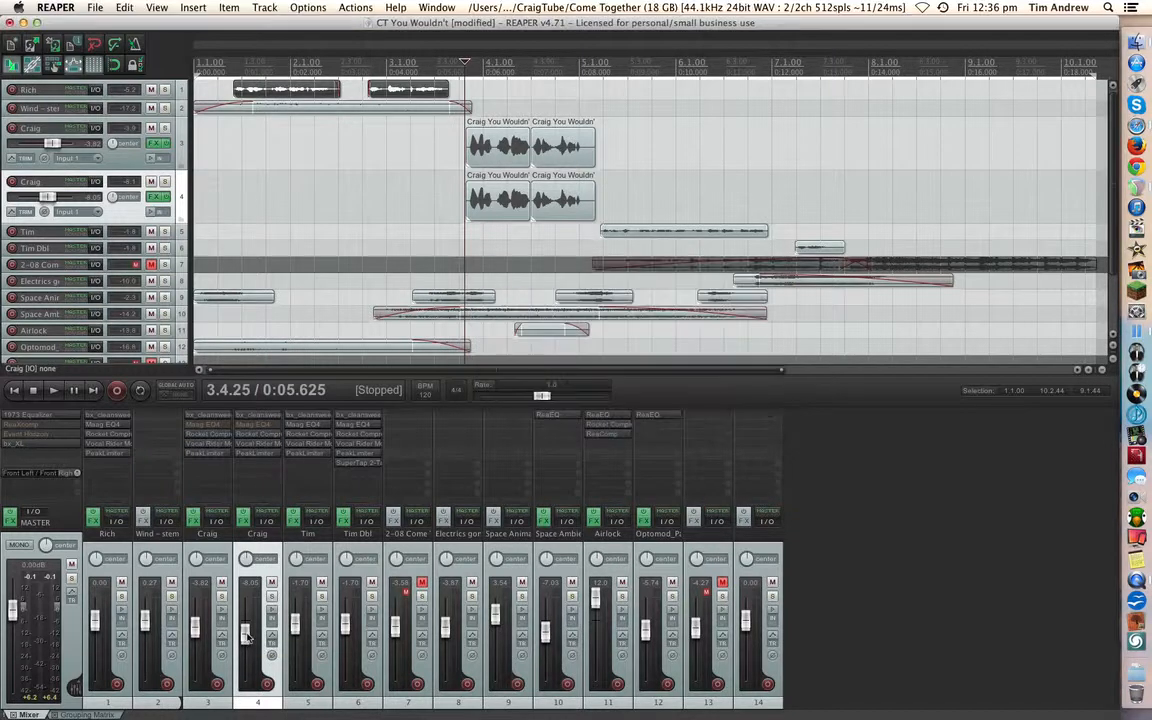
# - Rebalance duplicate track 4 from a lower starting level, raising its volume to about -10.4 dB while playing the vocal section
pyautogui.moveTo(244, 633); pyautogui.dragTo(244, 645)
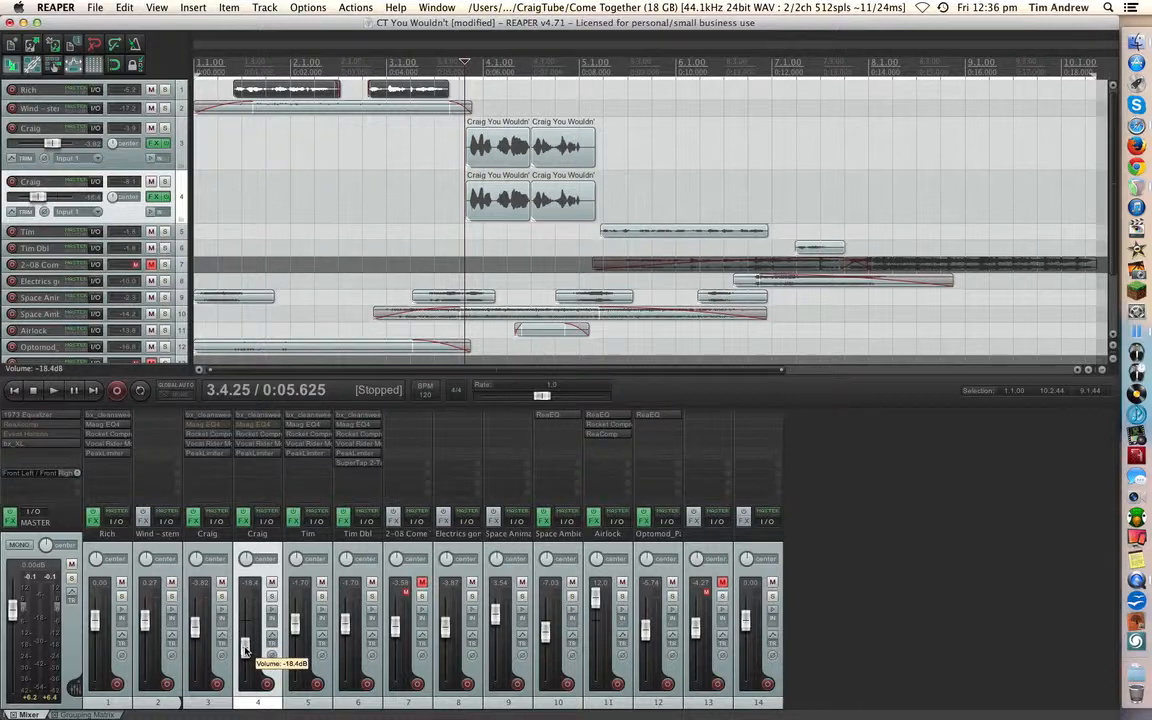
pyautogui.press('space')
pyautogui.moveTo(245, 650); pyautogui.dragTo(244, 636)
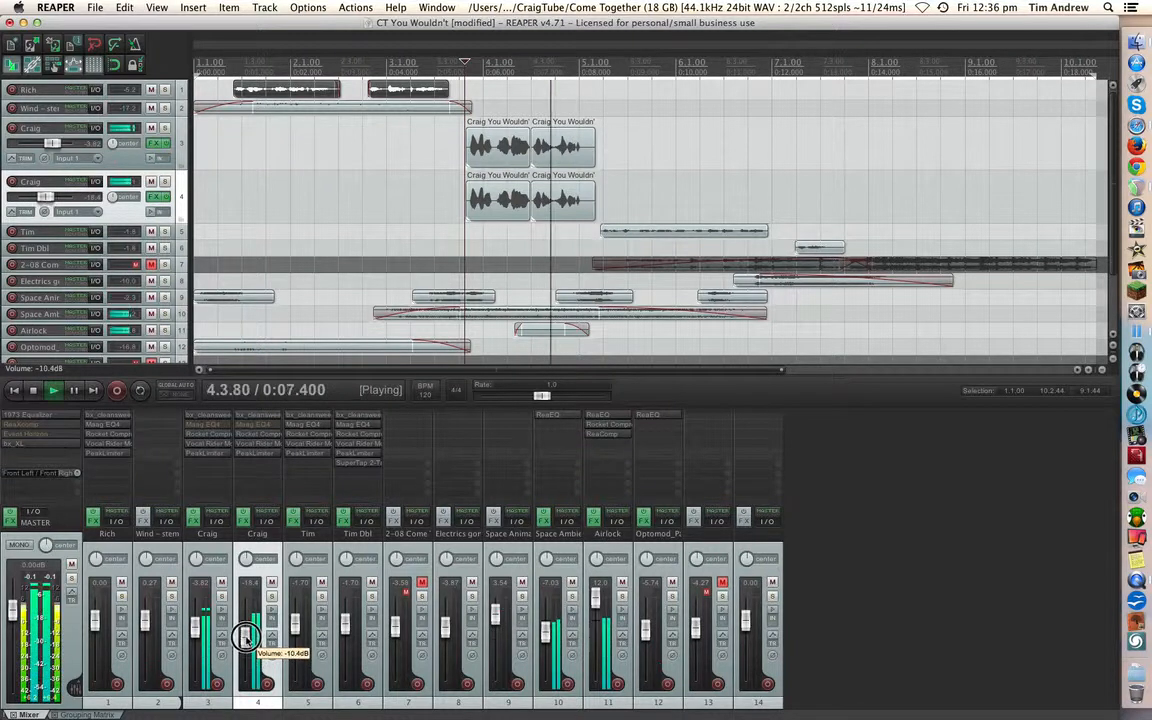
pyautogui.press('space')
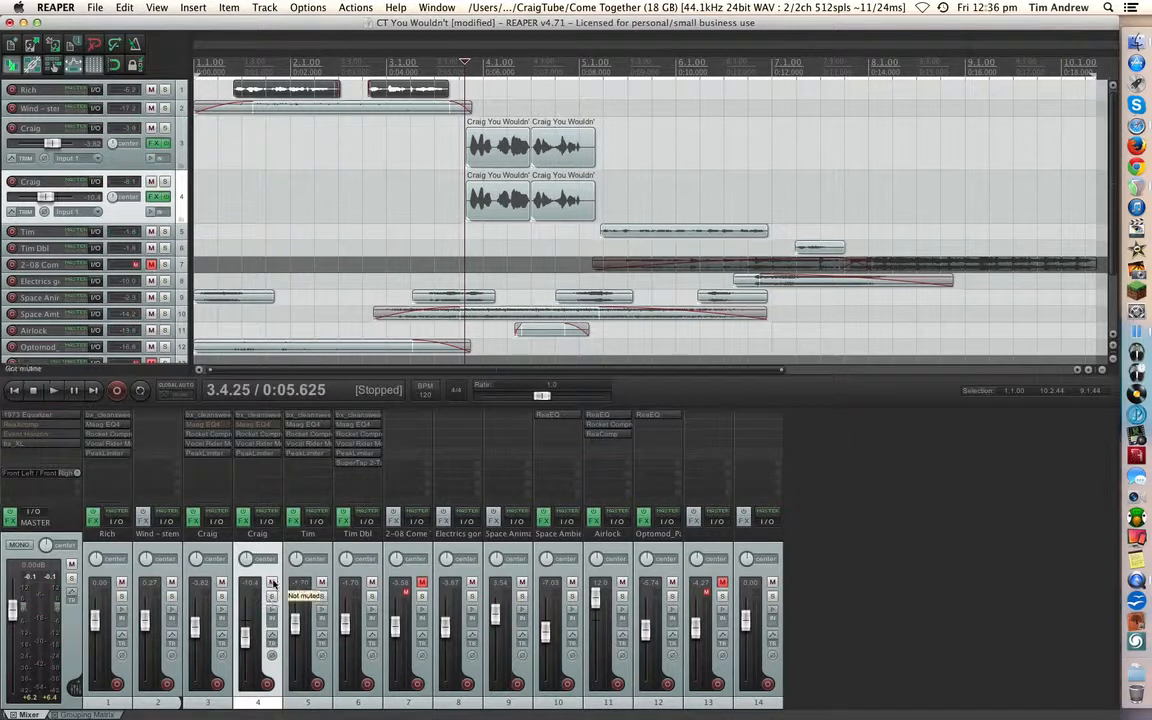
# - Compare the vocal section with duplicate track 4 muted and unmuted, leaving the track unmuted
pyautogui.click(271, 584)
pyautogui.press('space')
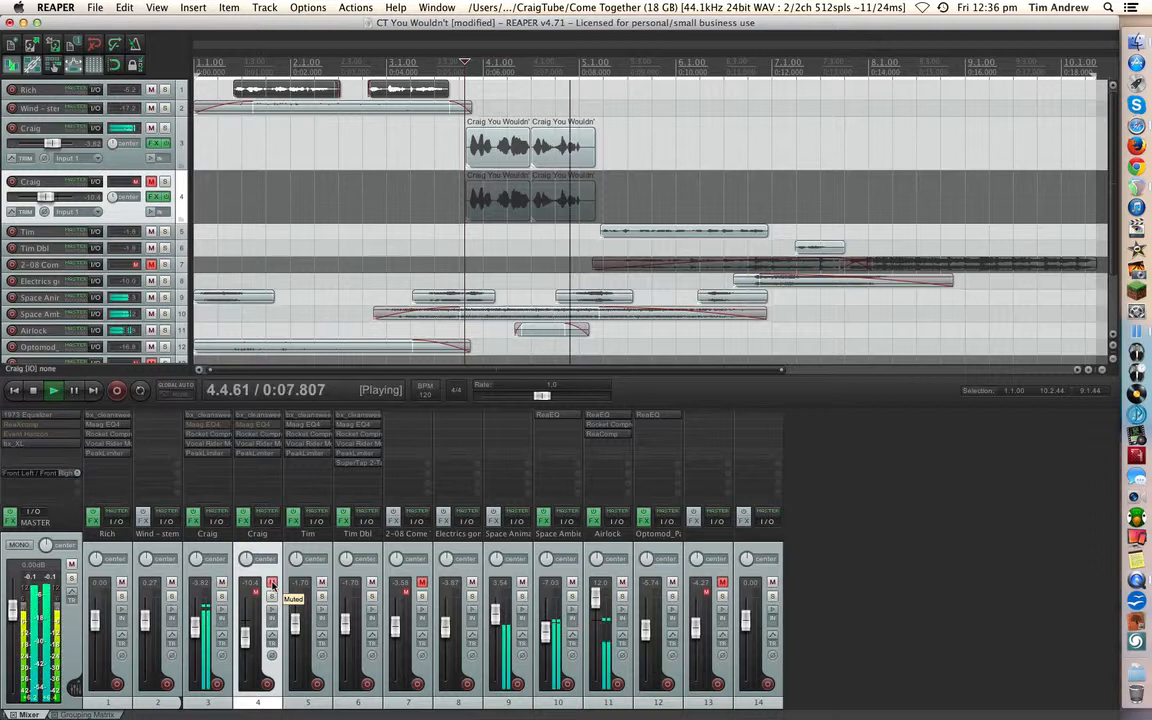
pyautogui.press('space')
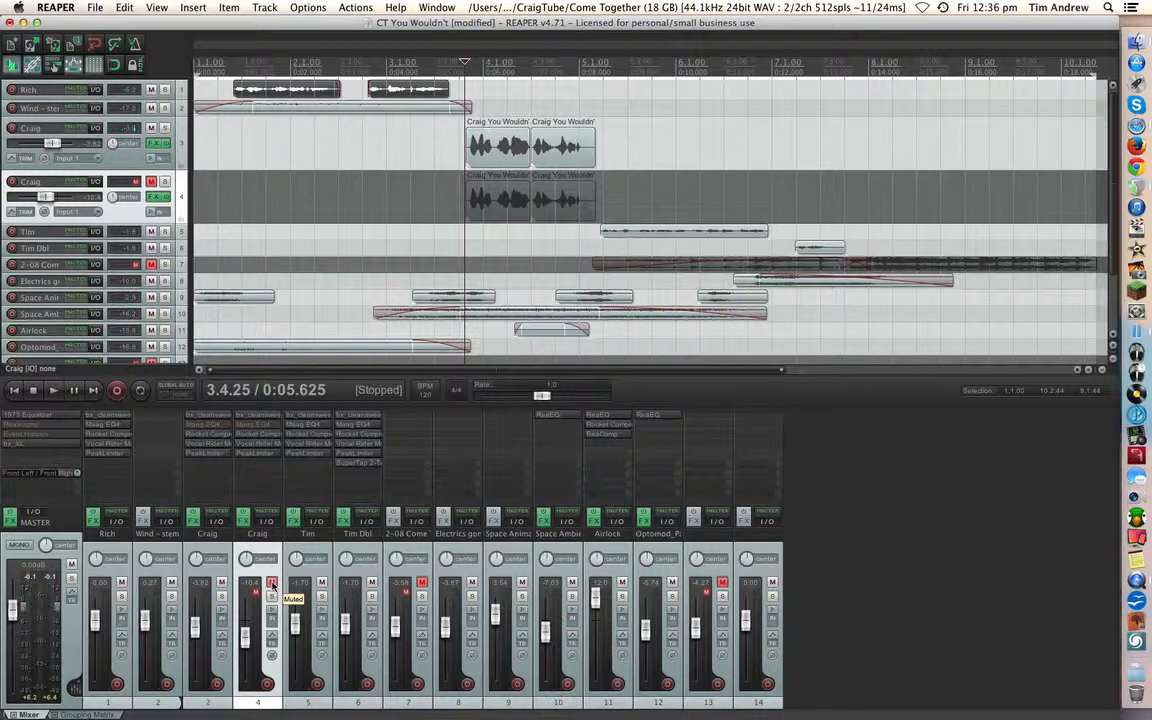
pyautogui.click(271, 584)
pyautogui.press('space')
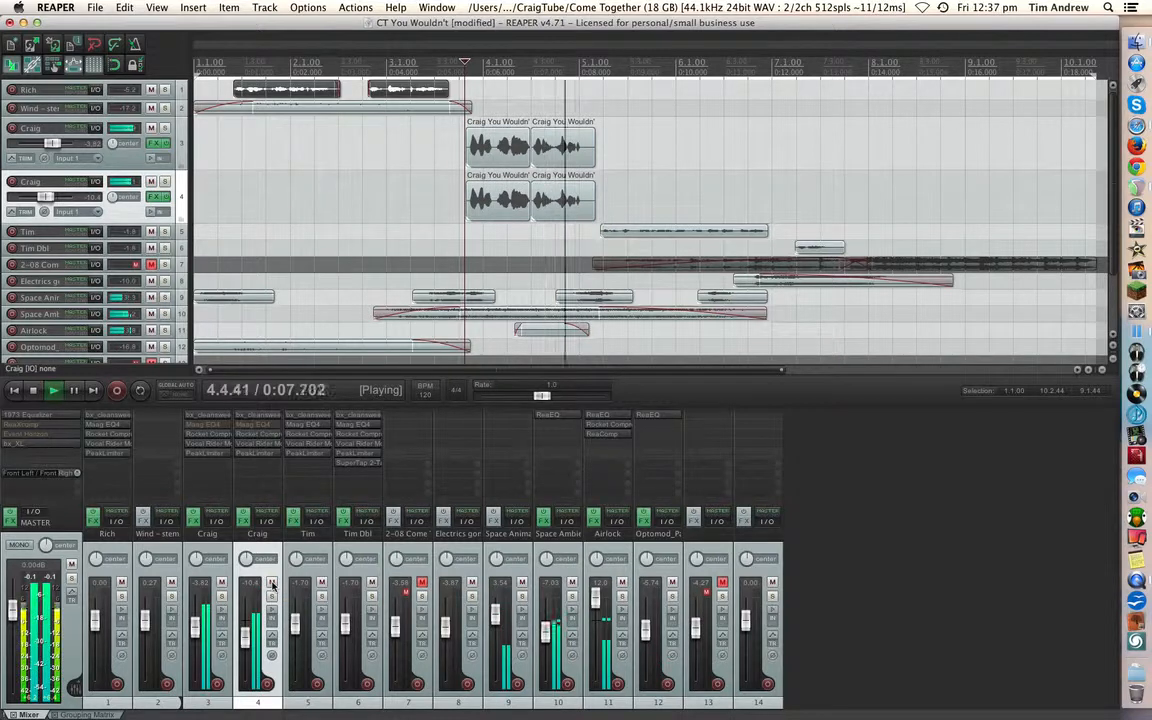
pyautogui.press('space')
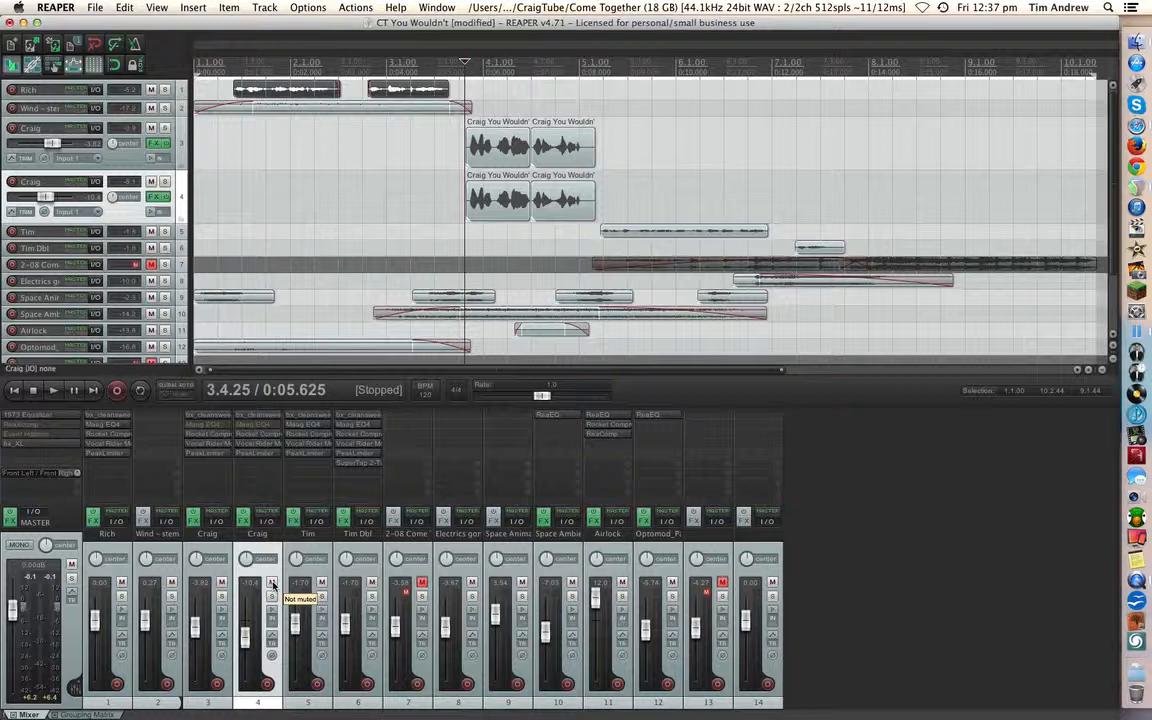
# - Play the full mix from the start of the project to judge the blended vocal in context
pyautogui.press('Home')
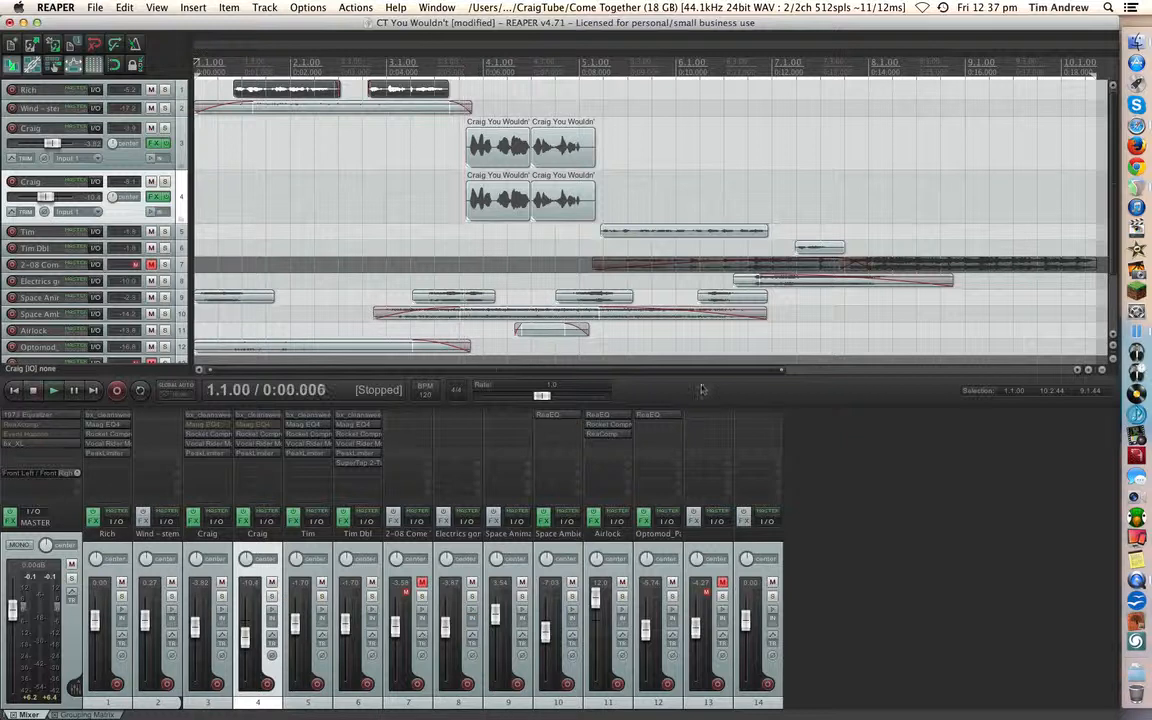
pyautogui.press('space')
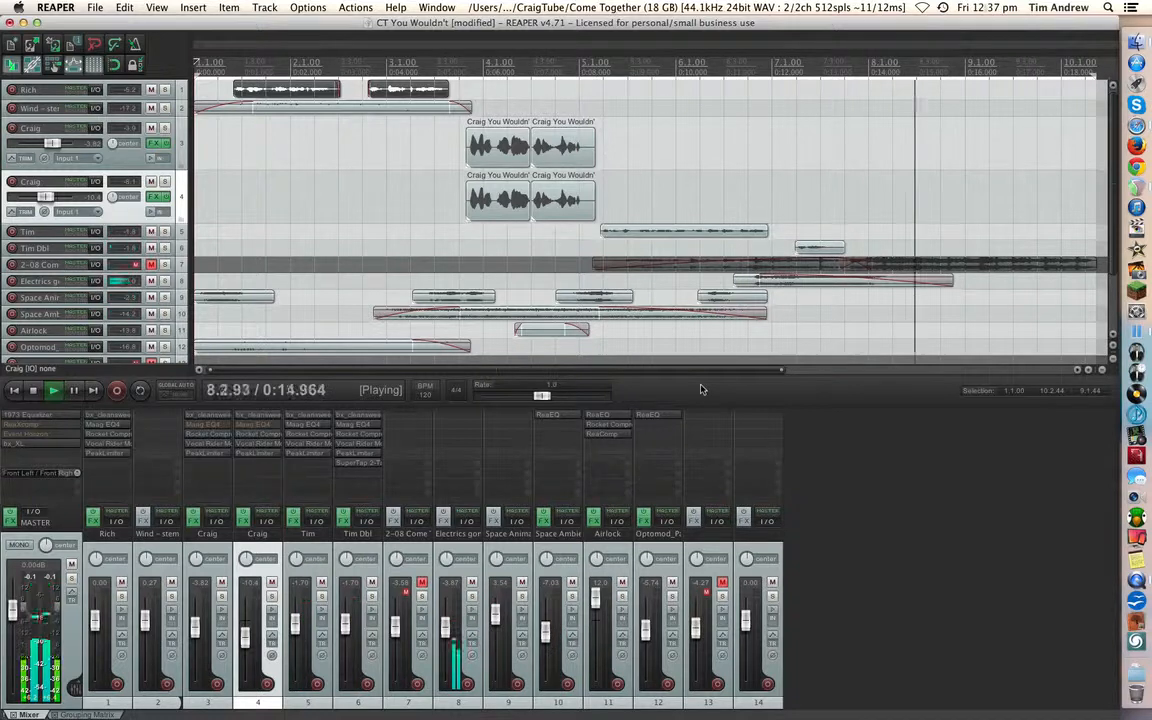
pyautogui.press('space')
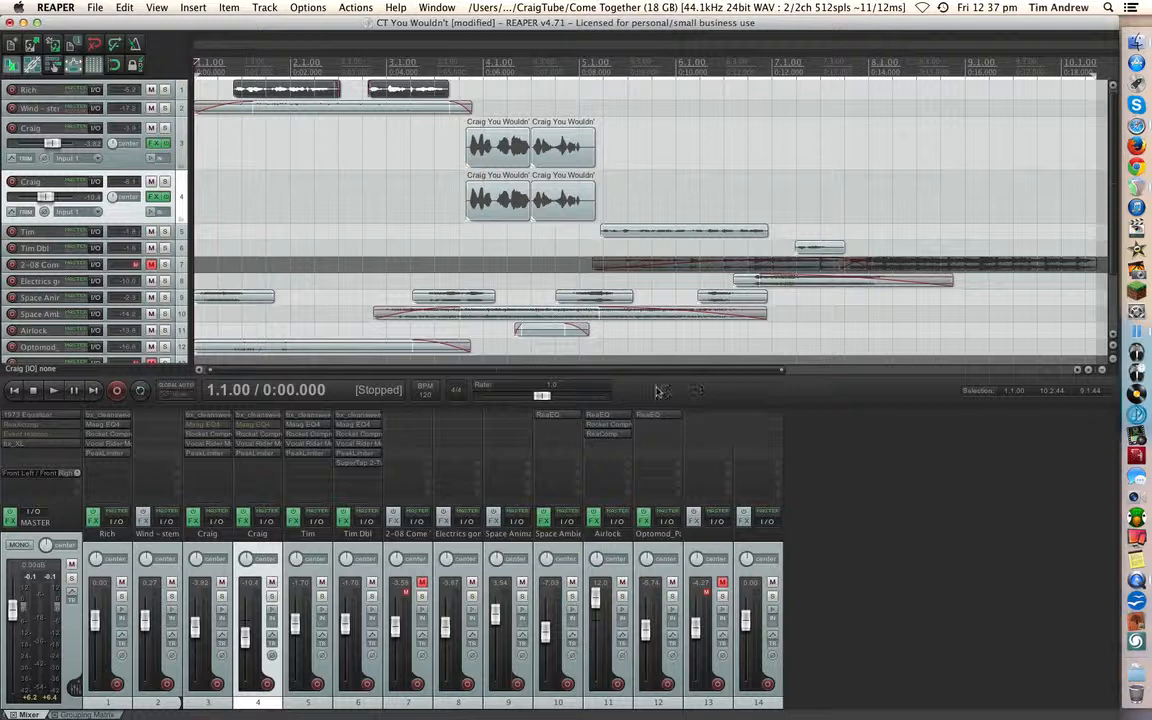
# - Switch the master to mono and shift both vocal clips on duplicate track 4 slightly later than the originals on track 3
pyautogui.keyDown('super'); pyautogui.click(499, 217); pyautogui.keyUp('super')
pyautogui.keyDown('super'); pyautogui.click(558, 217); pyautogui.keyUp('super')
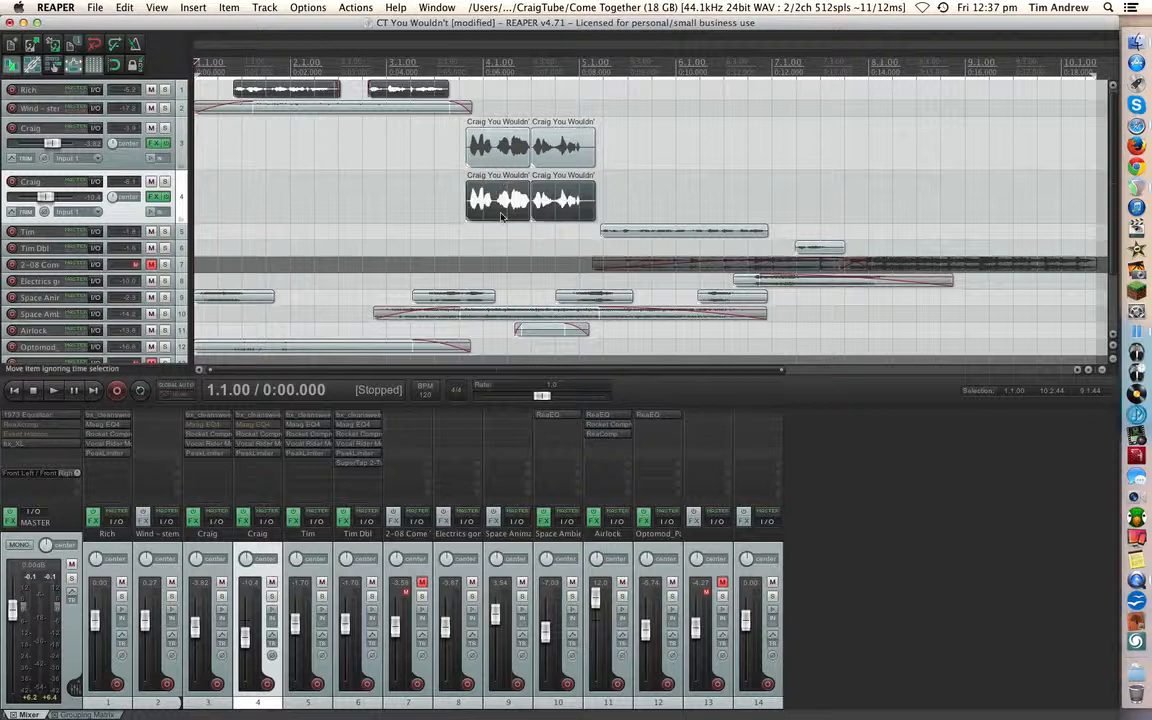
pyautogui.moveTo(501, 216); pyautogui.dragTo(510, 224)
pyautogui.keyDown('super'); pyautogui.click(385, 96); pyautogui.keyUp('super')
pyautogui.keyDown('super'); pyautogui.click(322, 95); pyautogui.keyUp('super')
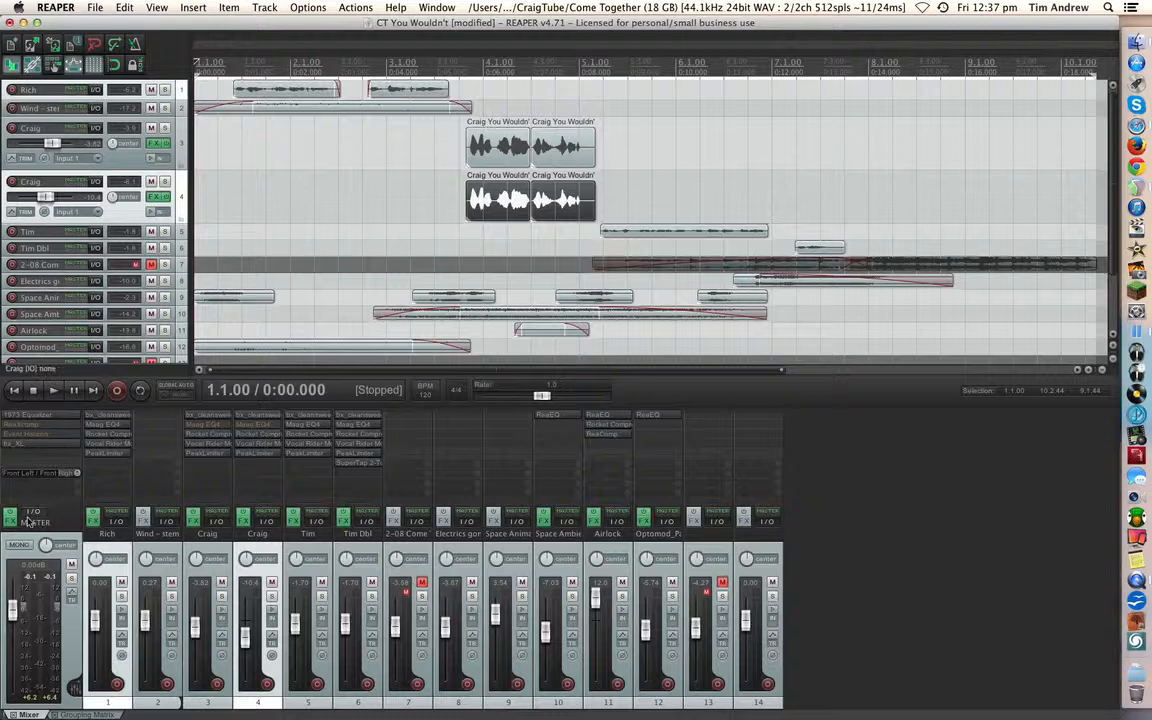
pyautogui.moveTo(496, 223)
pyautogui.mouseDown()
pyautogui.moveTo(508, 225)
pyautogui.moveTo(501, 219)
pyautogui.mouseUp()
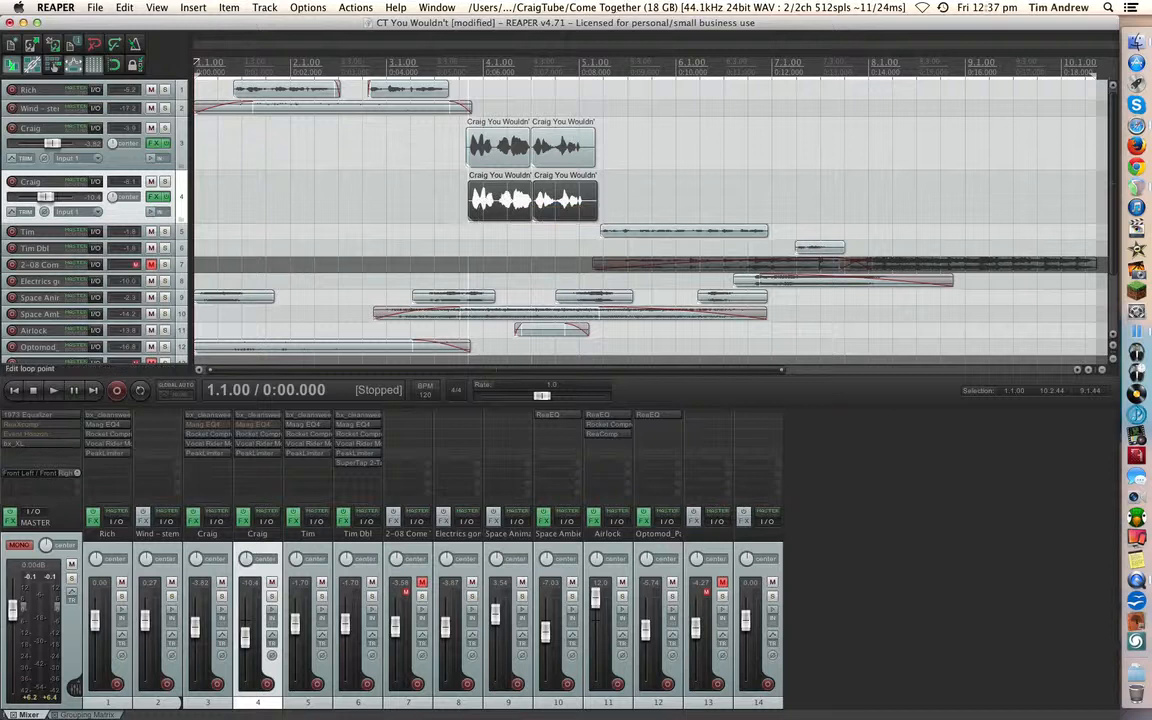
# - Play from just before the doubled vocal to hear the offset between tracks 3 and 4 in mono
pyautogui.click(461, 70)
pyautogui.press('space')
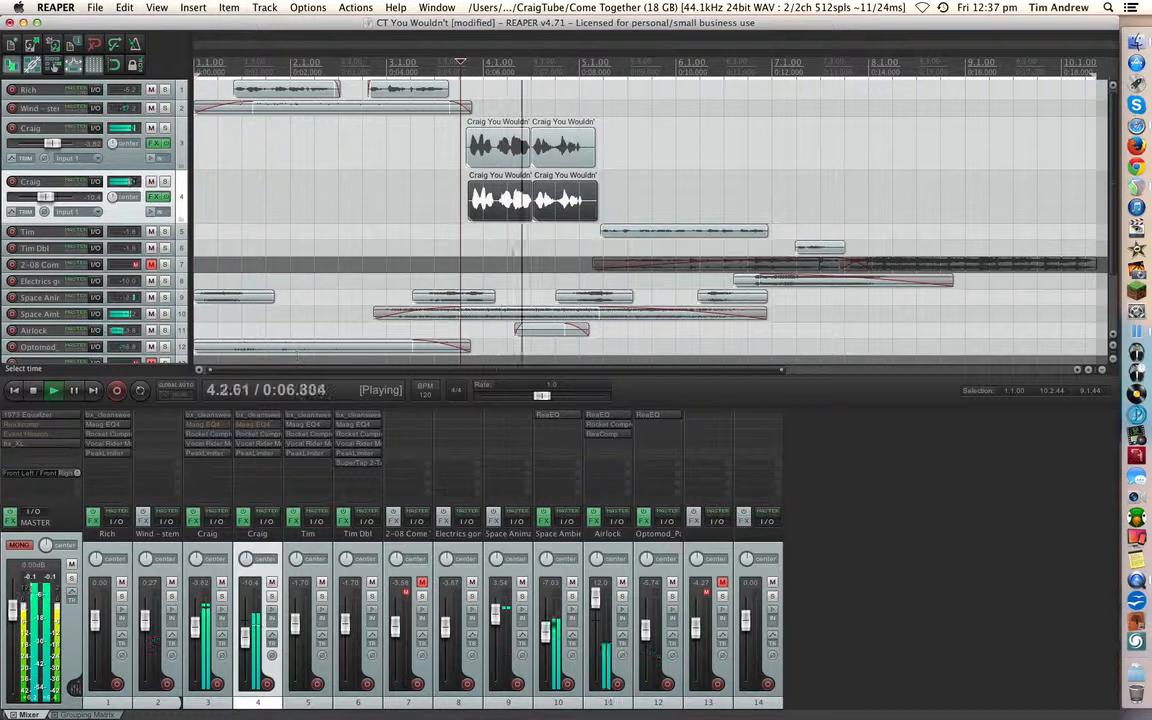
pyautogui.press('space')
# - Compare the offset vocal double in mono and in stereo, playing from within duplicate track 4's first clip
pyautogui.moveTo(500, 215); pyautogui.dragTo(506, 222)
pyautogui.click(500, 216)
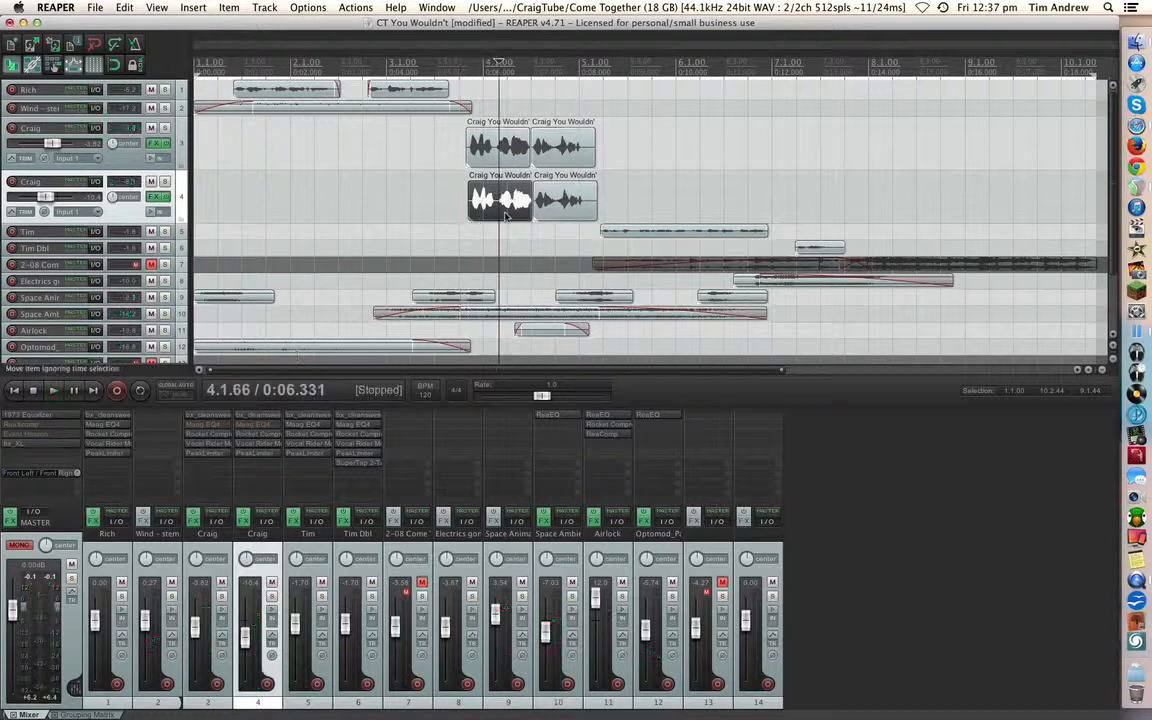
pyautogui.scroll(3, 504, 214)
pyautogui.moveTo(656, 217)
pyautogui.mouseDown()
pyautogui.moveTo(651, 209)
pyautogui.moveTo(661, 225)
pyautogui.moveTo(651, 218)
pyautogui.mouseUp()
pyautogui.press('space')
pyautogui.press('space')
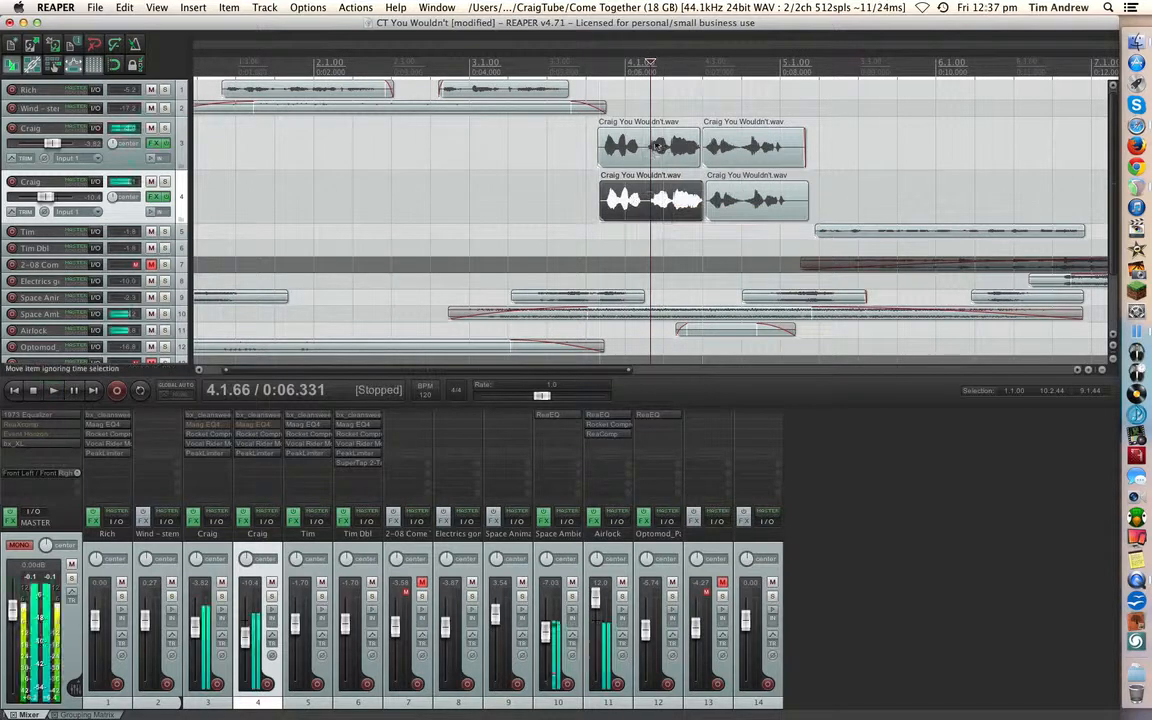
pyautogui.press('space')
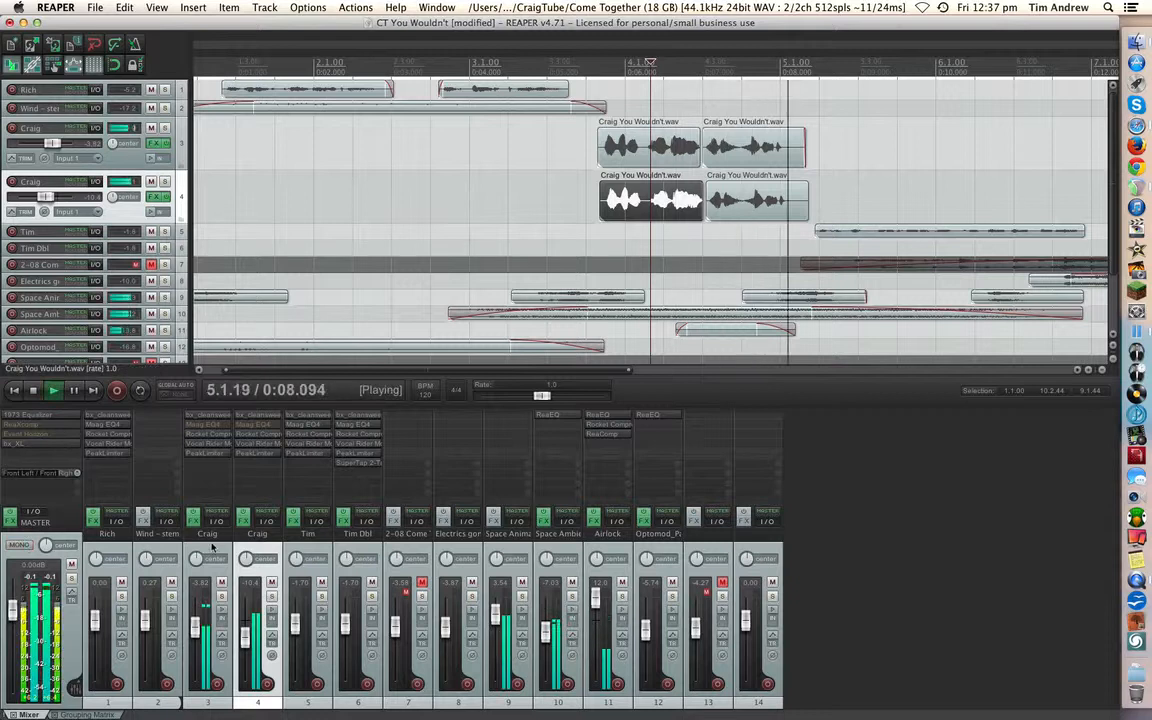
pyautogui.press('space')
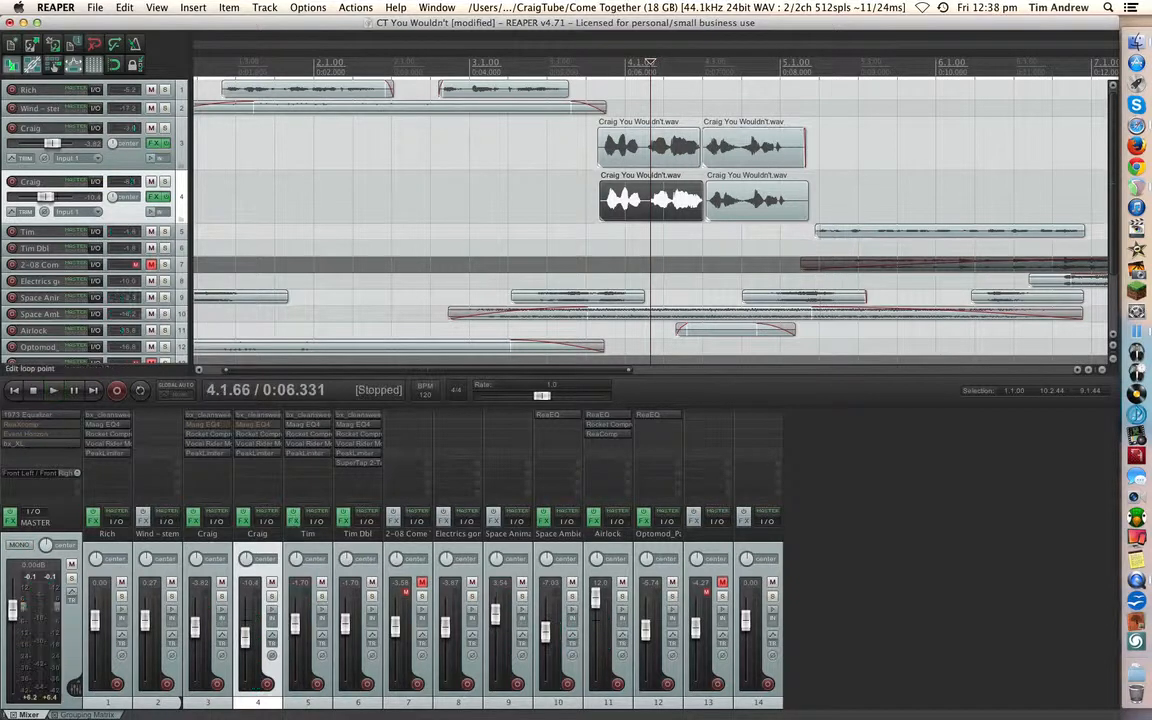
# - Play the offset vocal double in stereo from just before its first clip
pyautogui.click(591, 71)
pyautogui.press('space')
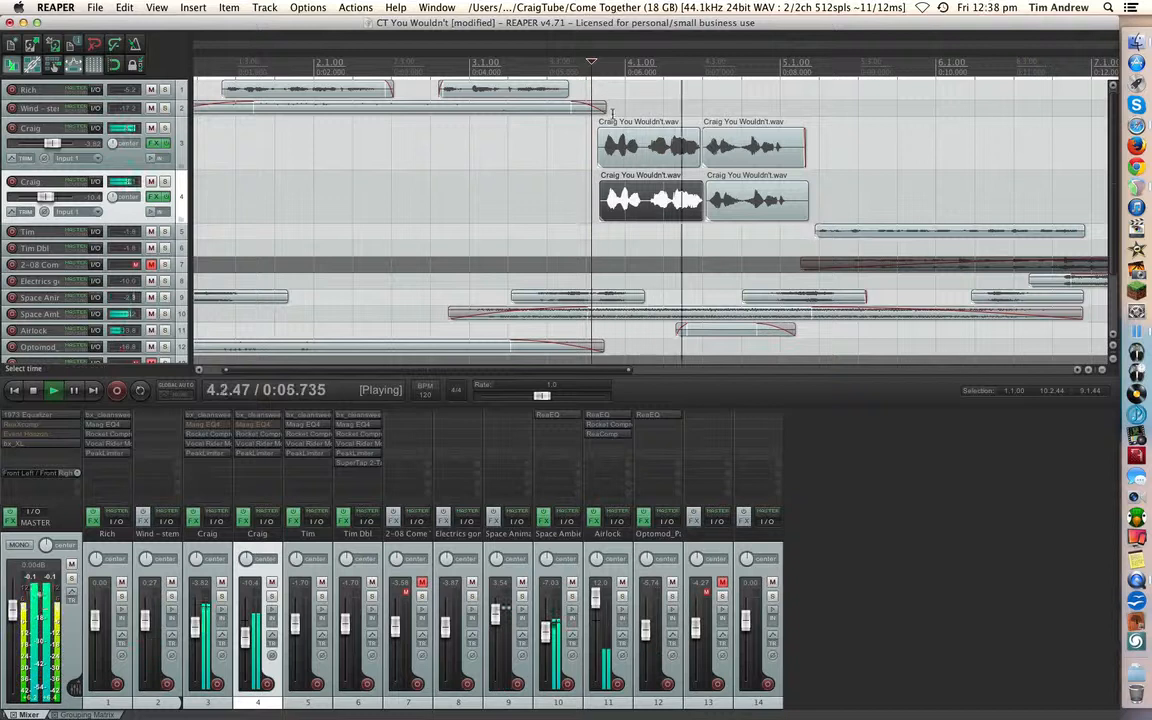
pyautogui.press('space')
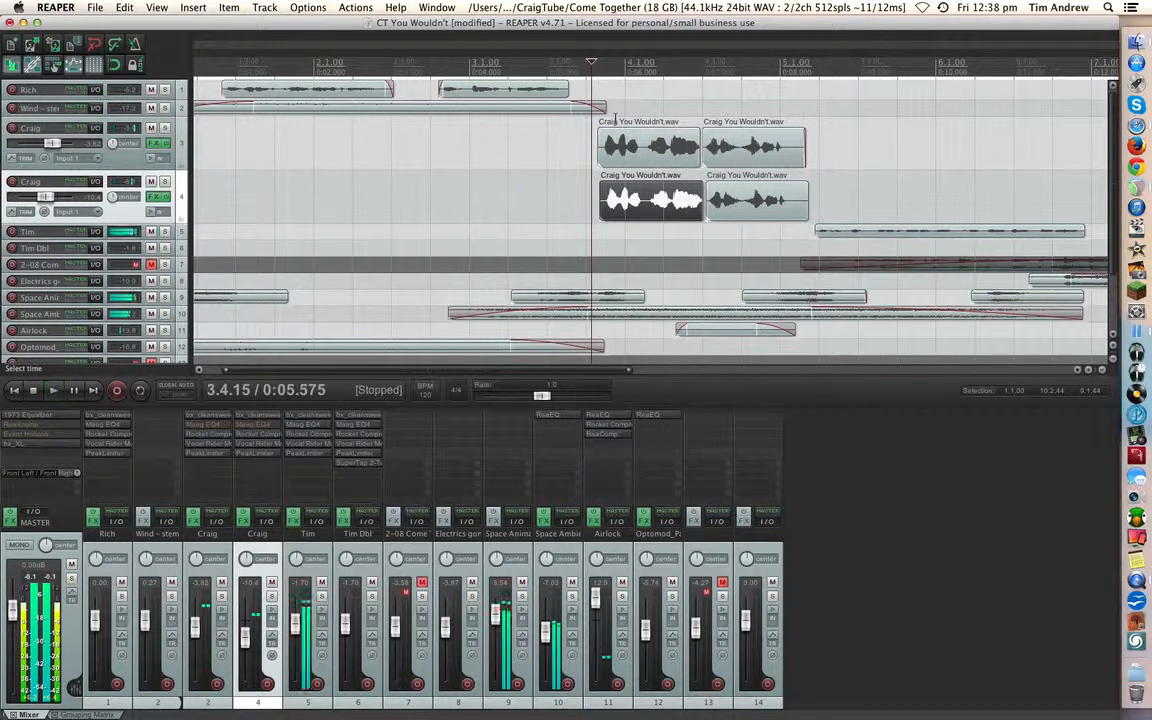